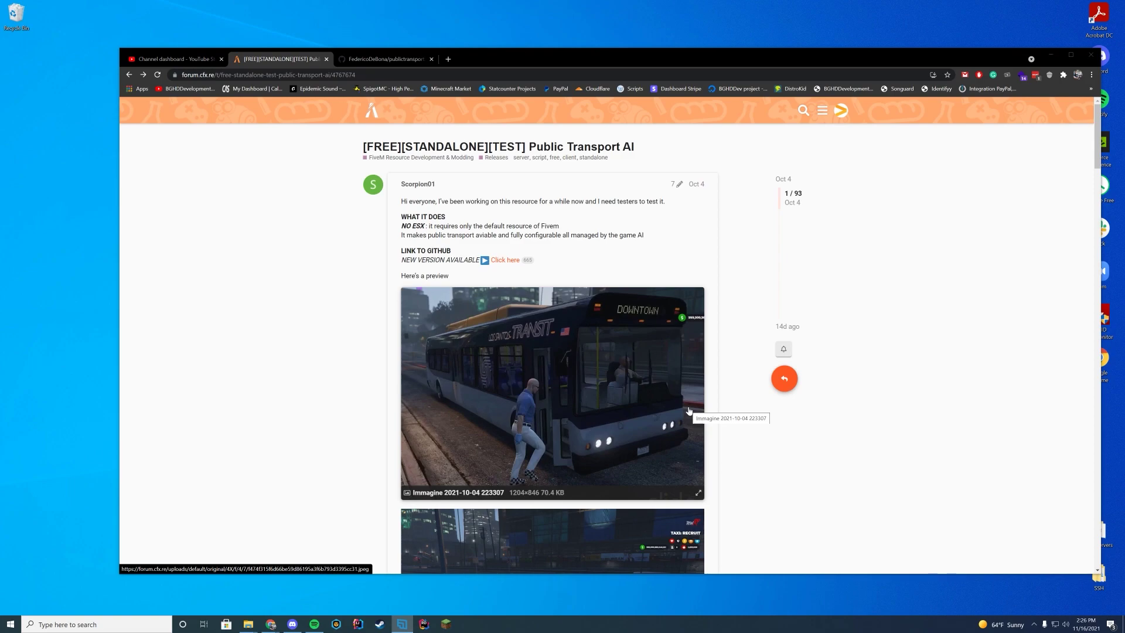
# Step: Look through the Public Transport AI forum post, from its description and previews down to the custom routes example
pyautogui.scroll(-9, 798, 446)
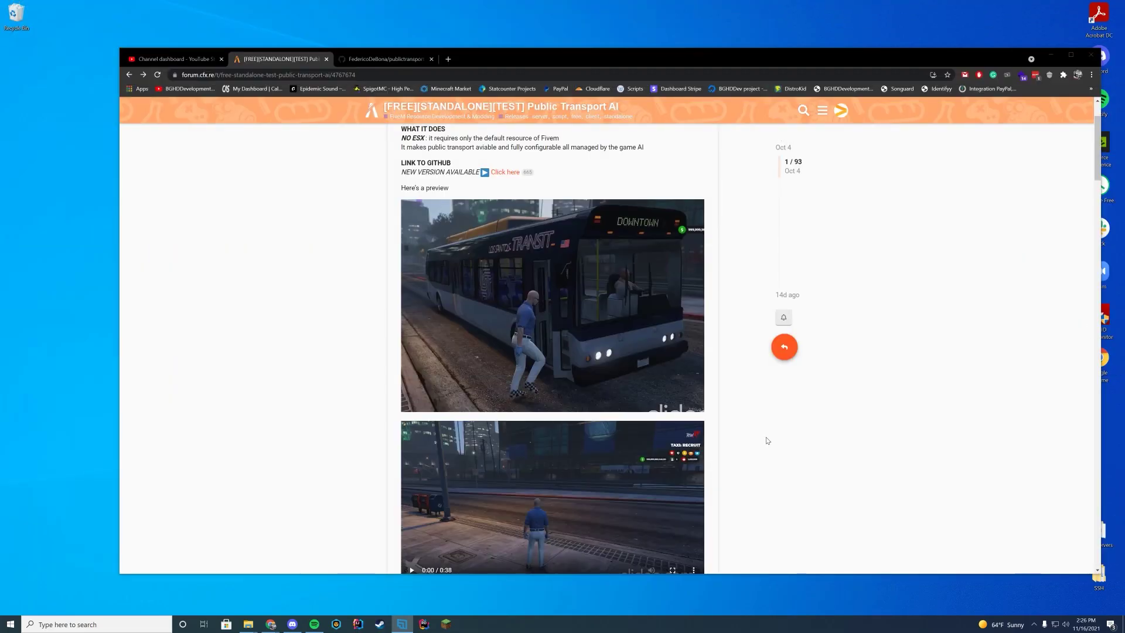
pyautogui.scroll(-2, 760, 467)
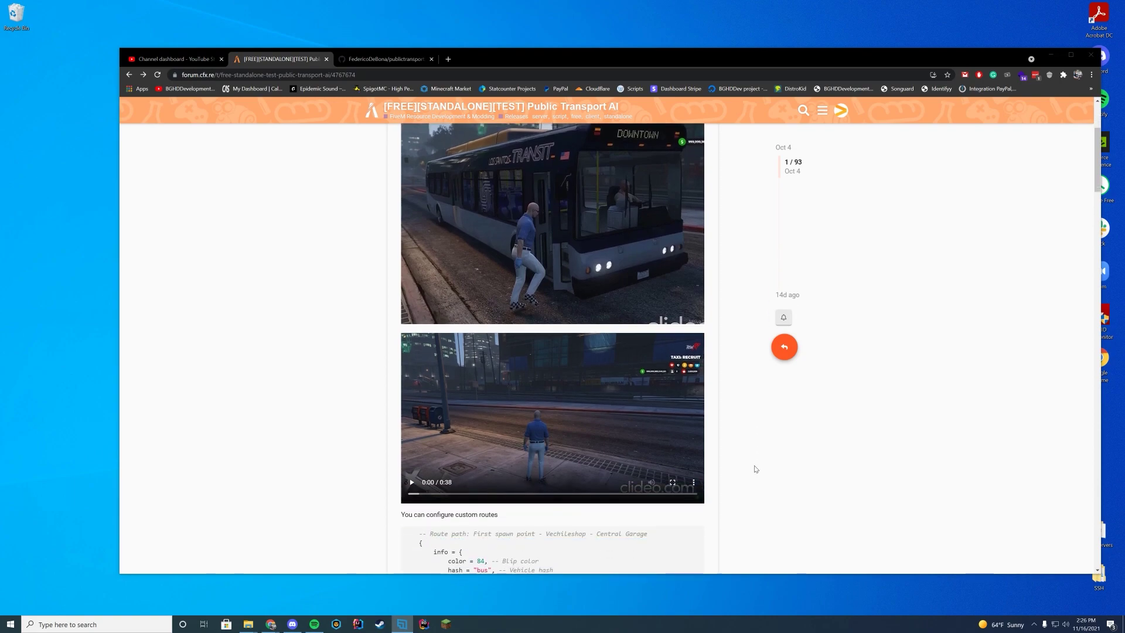
pyautogui.scroll(3, 756, 470)
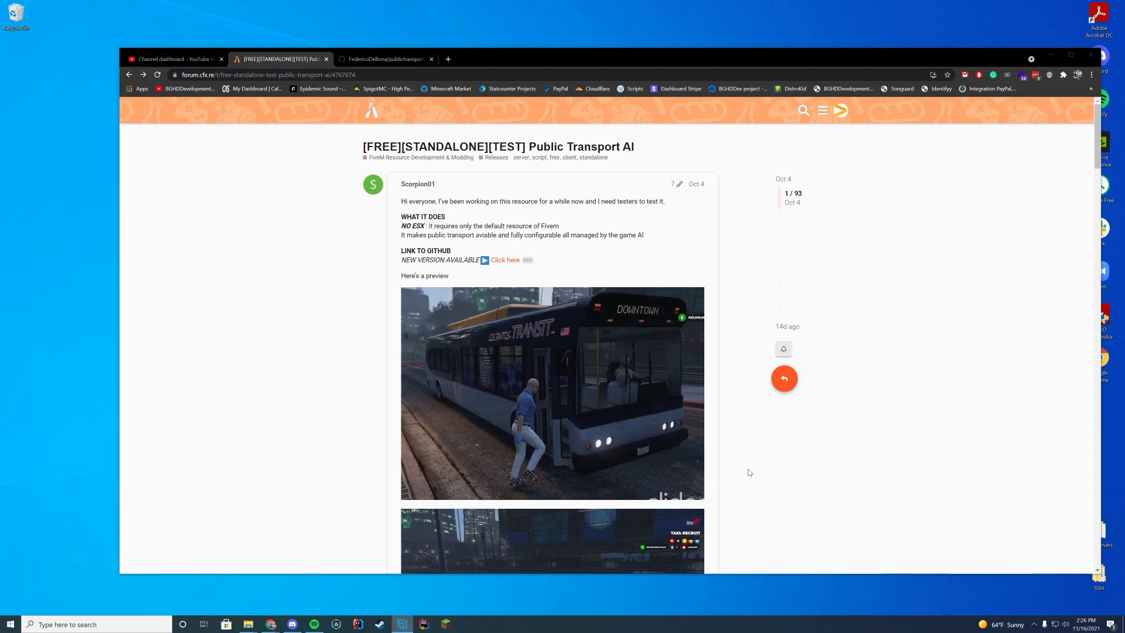
pyautogui.scroll(-8, 753, 463)
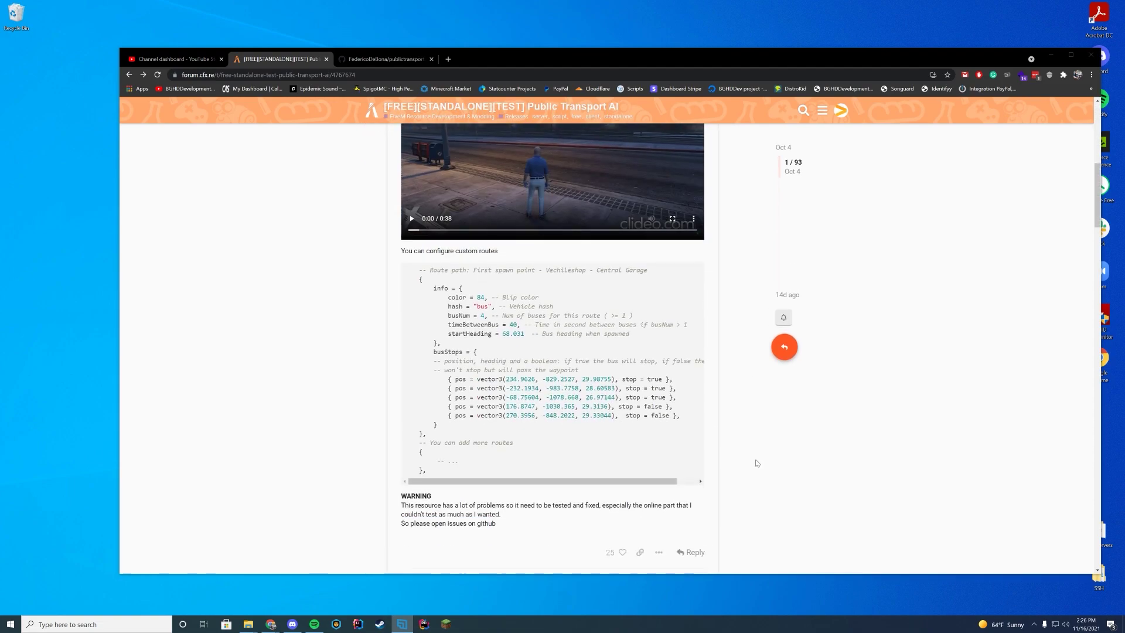
pyautogui.scroll(-2, 489, 375)
pyautogui.scroll(1, 488, 374)
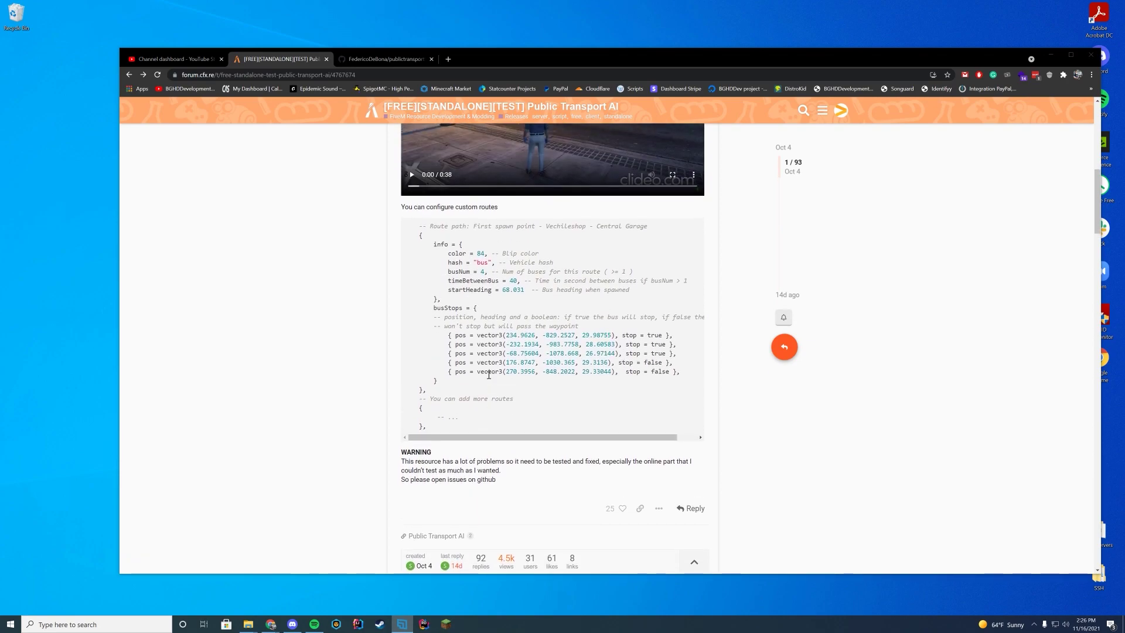
# Step: Examine the post's custom route code, including the vehicle info and the stop flags of the bus stop positions
pyautogui.moveTo(428, 427); pyautogui.dragTo(435, 235)
pyautogui.click(530, 269)
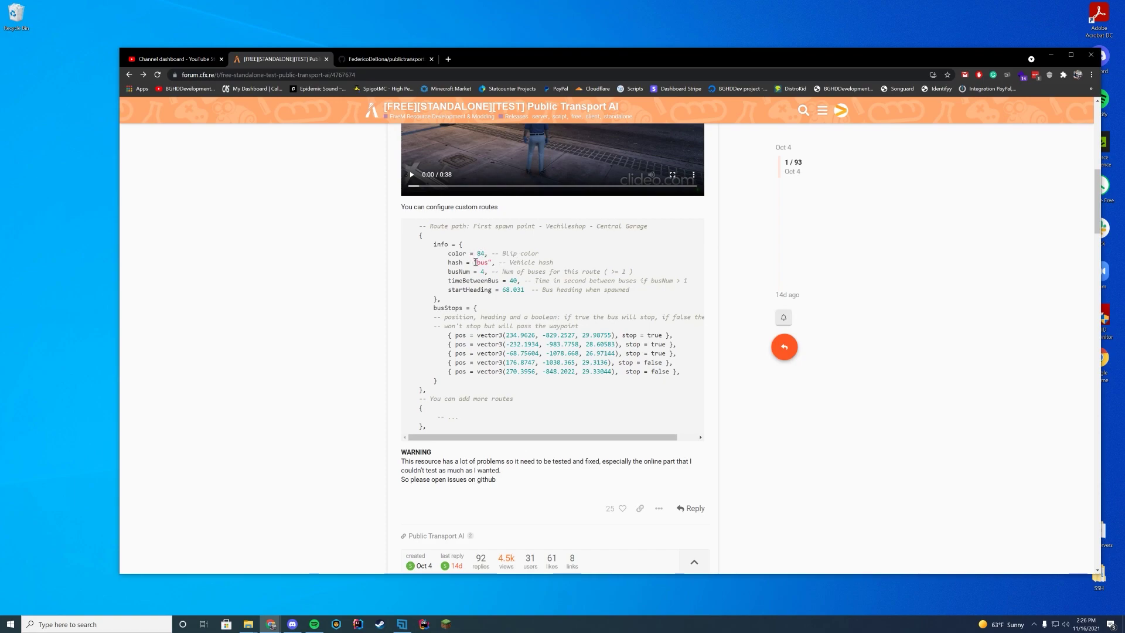
pyautogui.moveTo(508, 344); pyautogui.dragTo(527, 321)
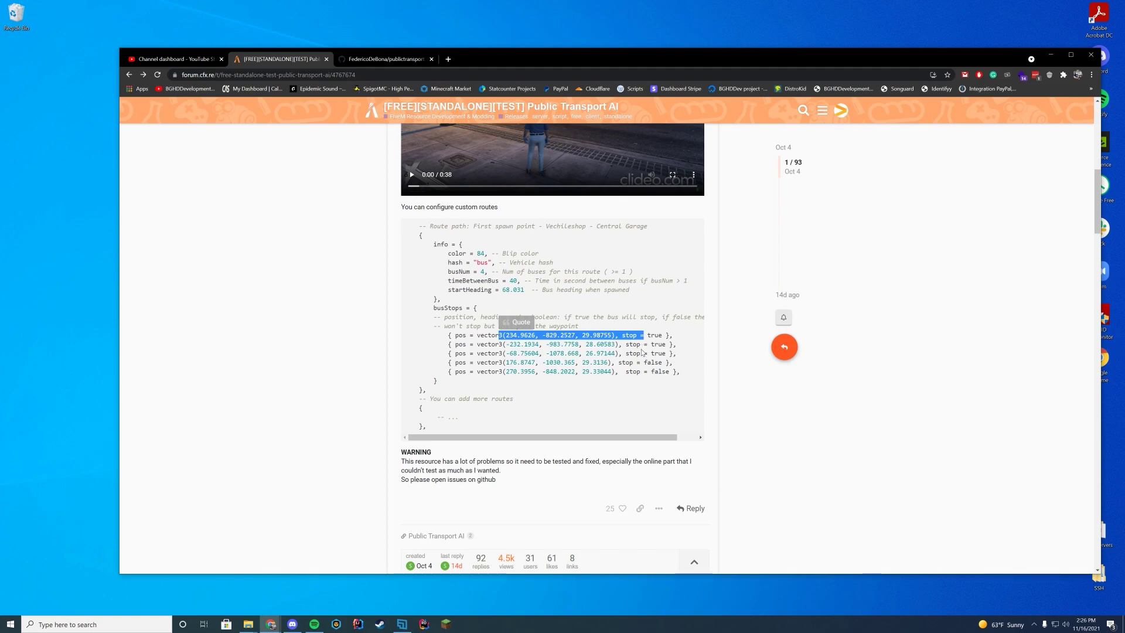
pyautogui.click(643, 353)
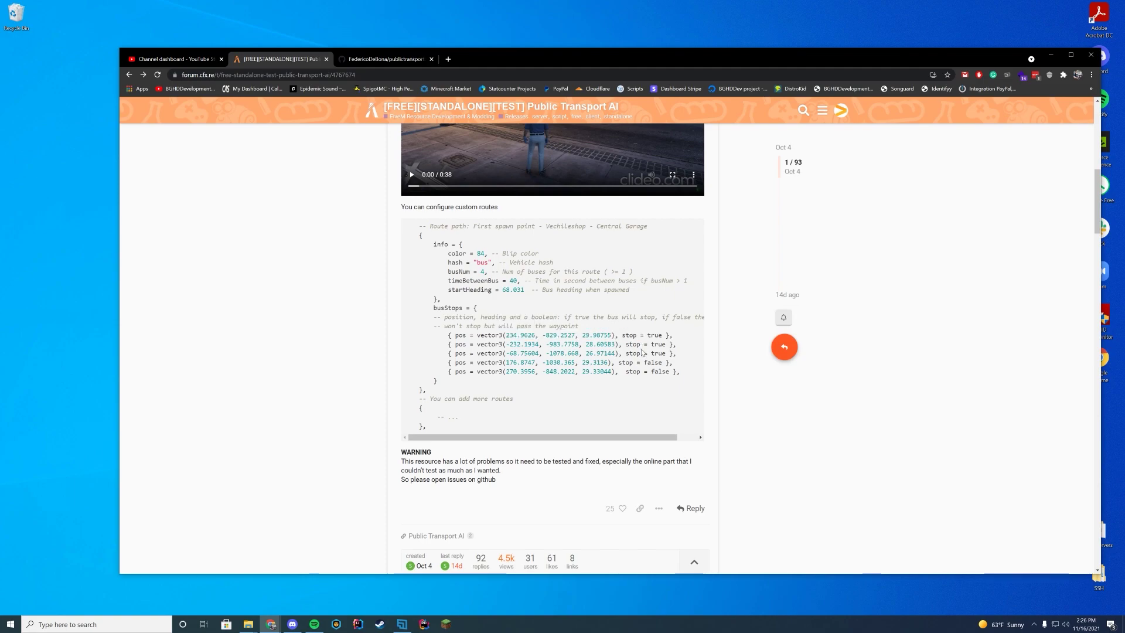
pyautogui.scroll(-2, 641, 352)
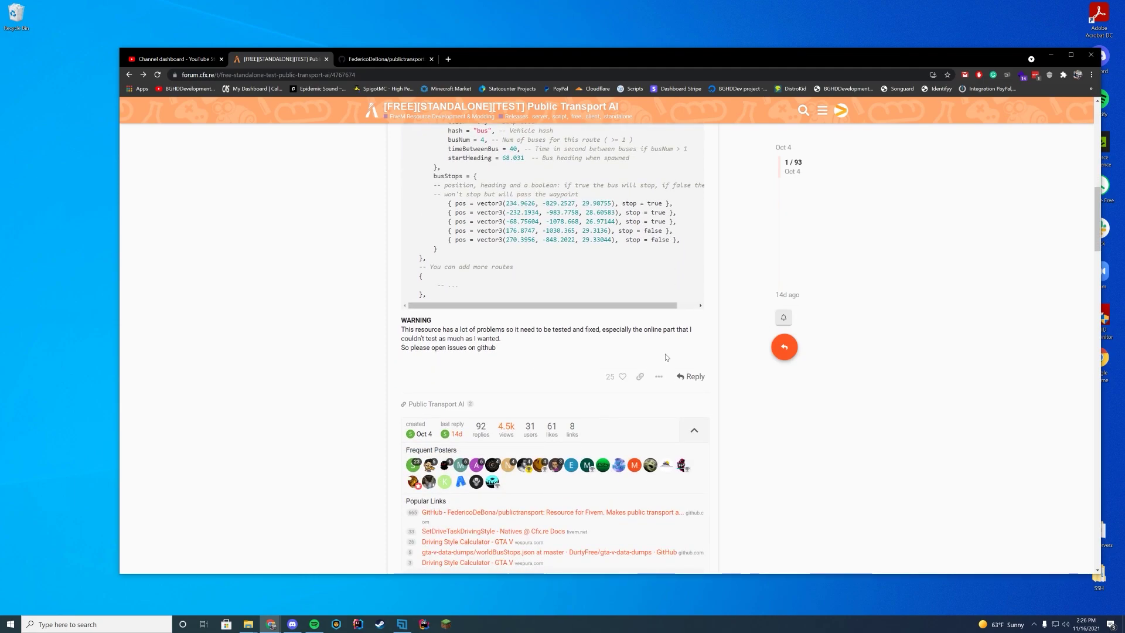
pyautogui.moveTo(655, 221); pyautogui.dragTo(650, 240)
pyautogui.click(660, 230)
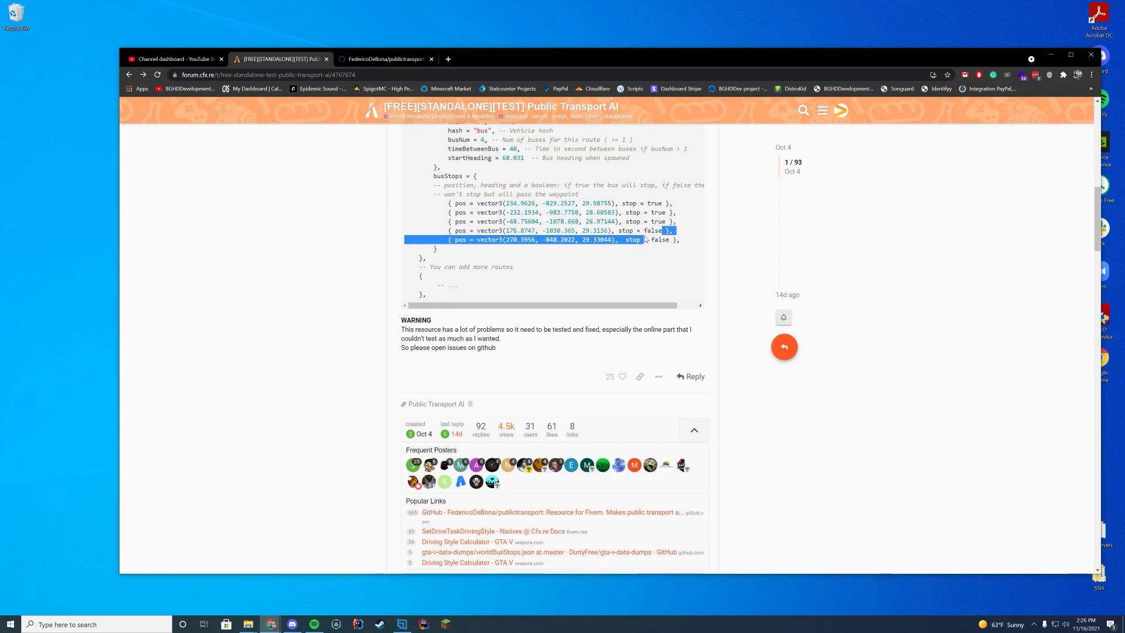
pyautogui.moveTo(546, 230); pyautogui.dragTo(610, 231)
pyautogui.click(647, 252)
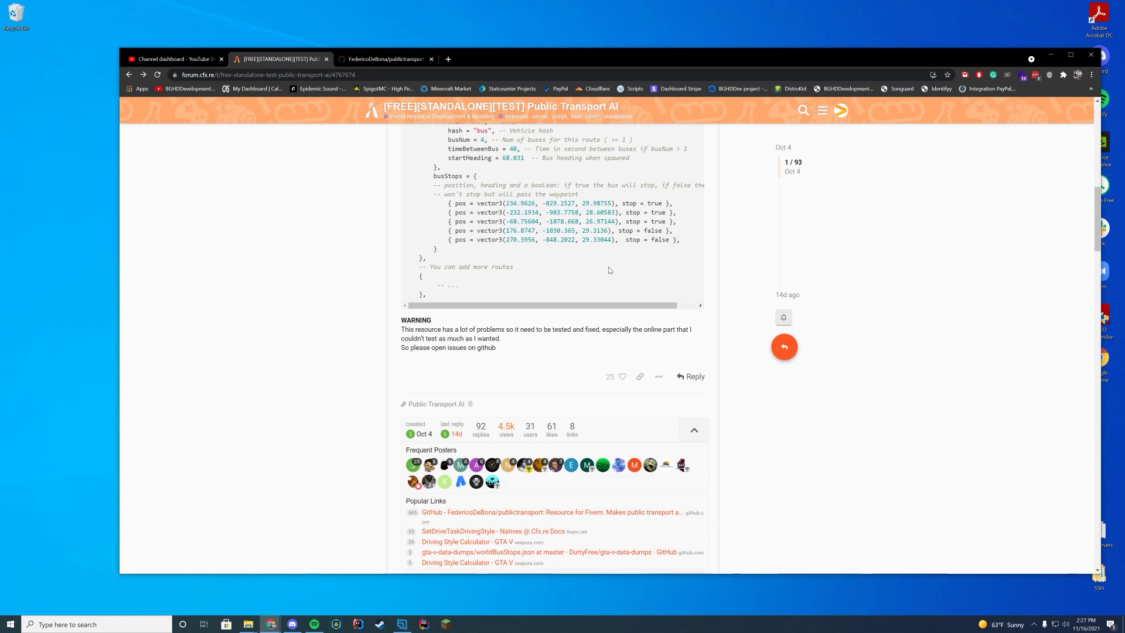
pyautogui.scroll(-2, 609, 274)
pyautogui.scroll(15, 820, 340)
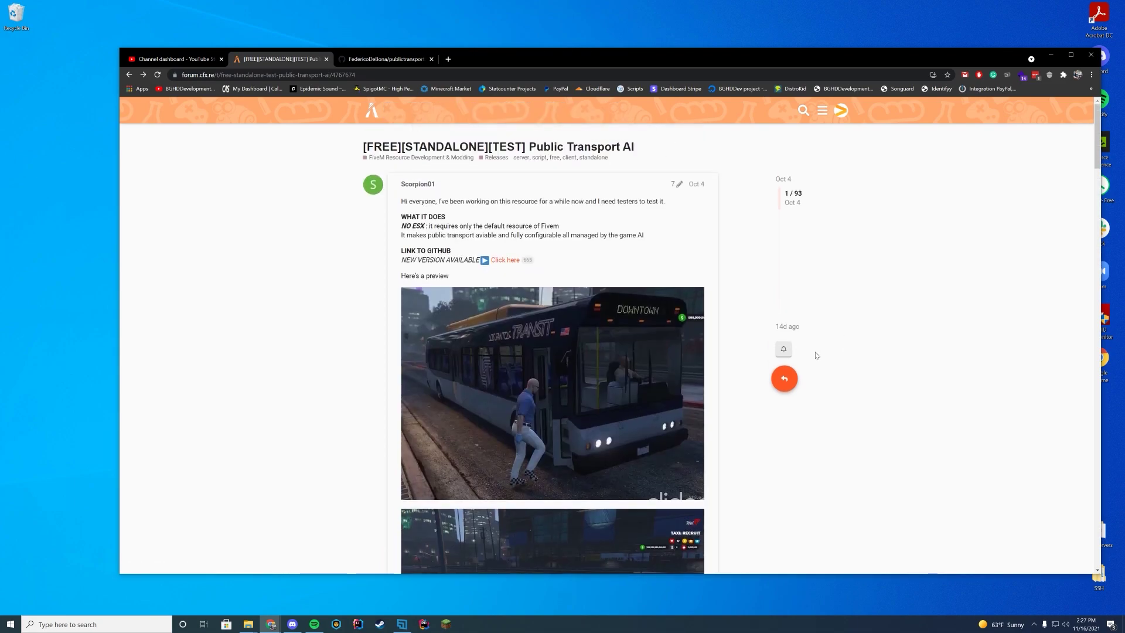
# Step: Download the publictransport repository from GitHub as a ZIP file
pyautogui.click(388, 62)
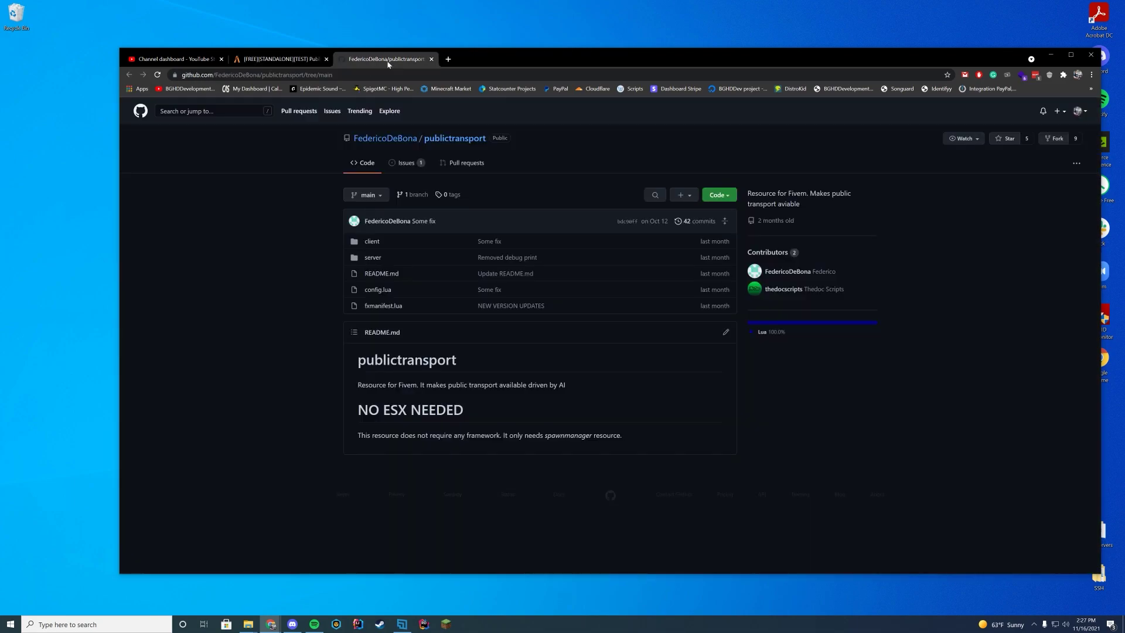
pyautogui.click(721, 195)
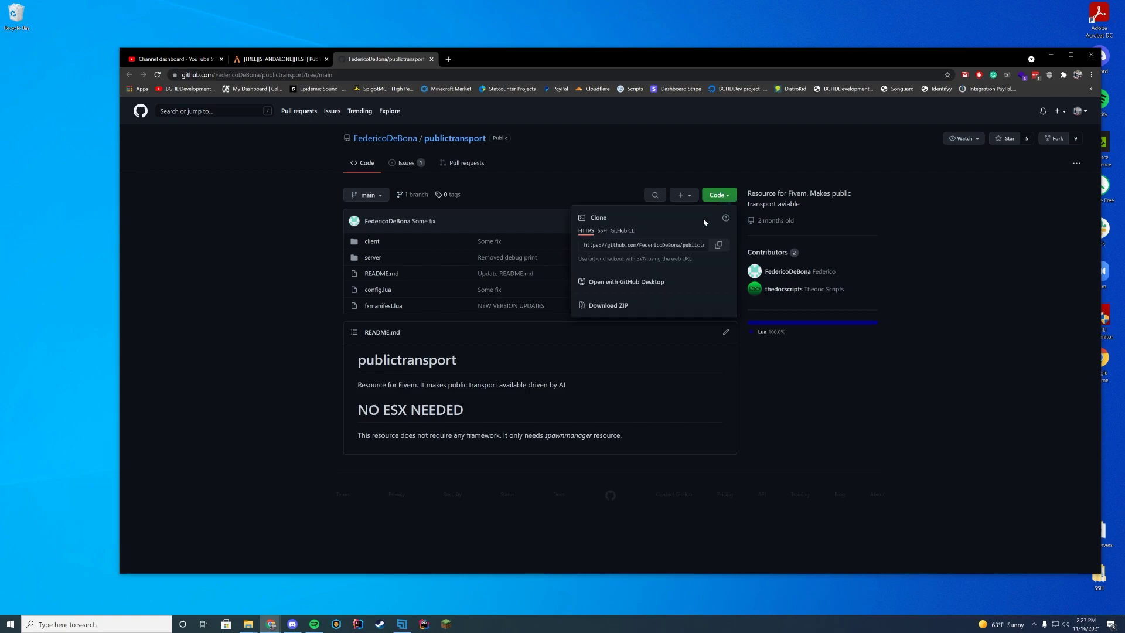
pyautogui.click(608, 305)
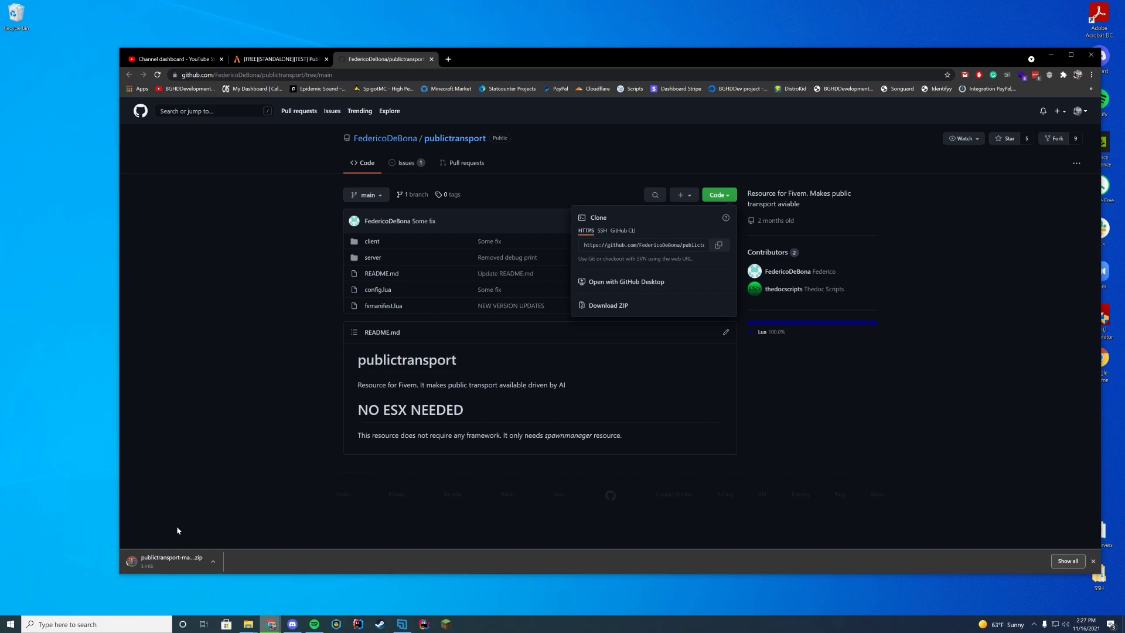
# Step: Open the downloaded publictransport-main.zip, check the contents of its publictransport-main folder and return to the archive's root
pyautogui.click(171, 560)
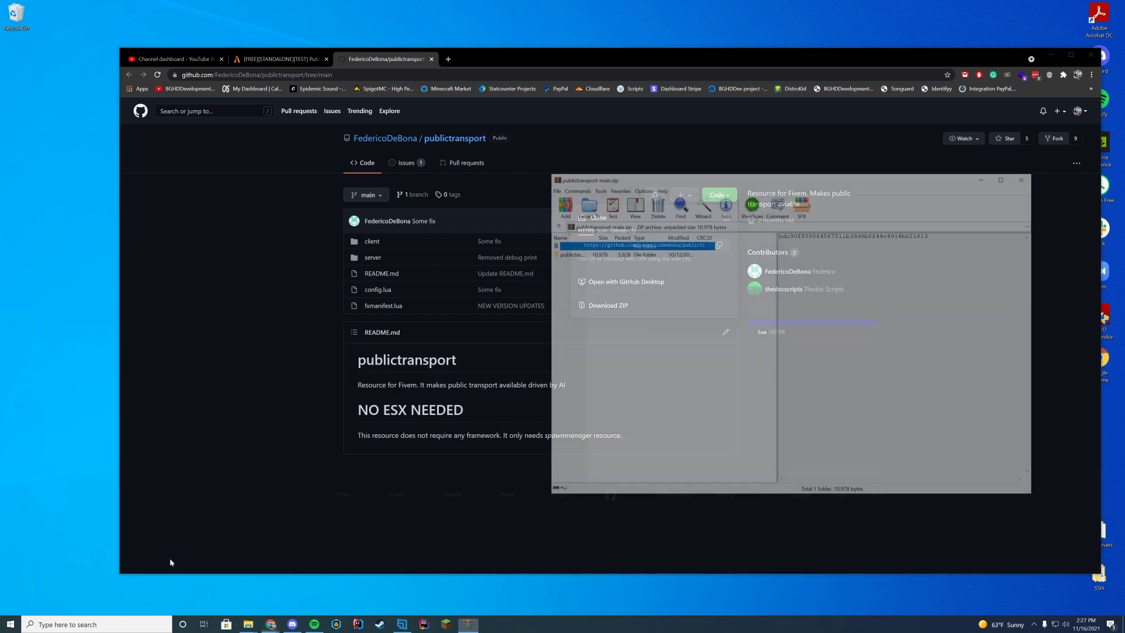
pyautogui.doubleClick(563, 253)
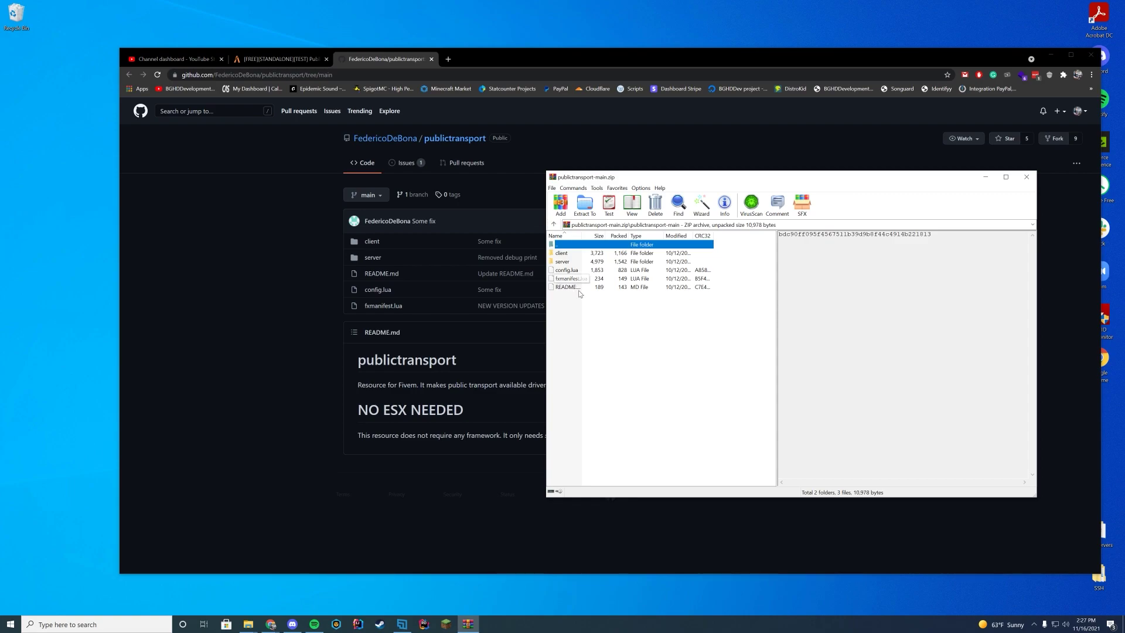
pyautogui.doubleClick(580, 247)
# Step: Open the FiveM server's server-data\resources folder in File Explorer and place its window beside the archive
pyautogui.click(1051, 54)
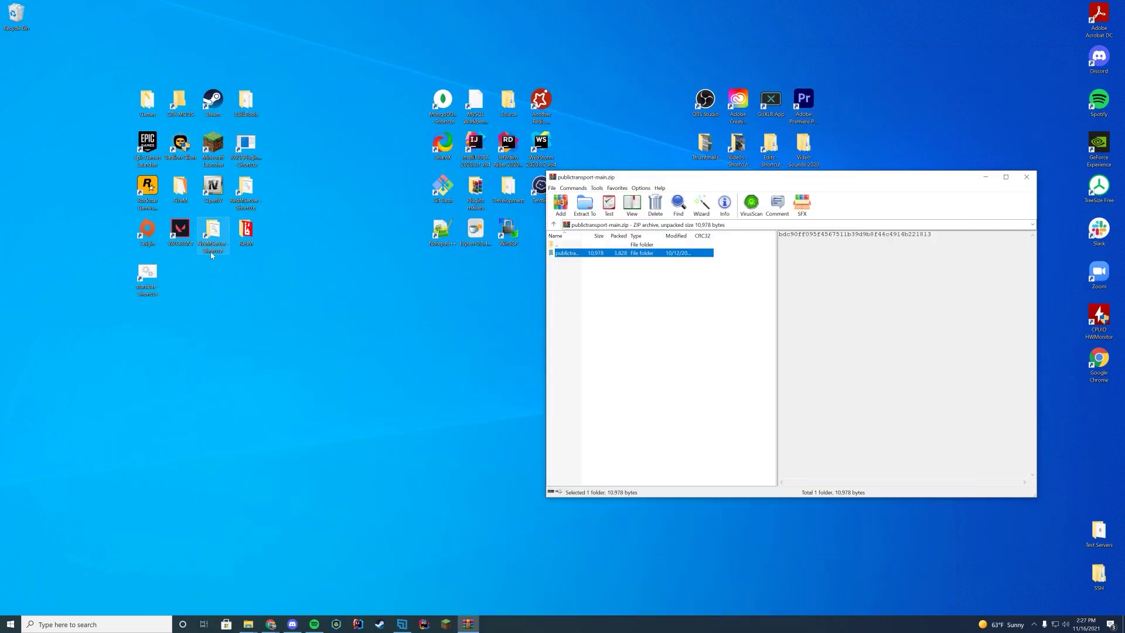
pyautogui.doubleClick(214, 250)
pyautogui.doubleClick(391, 277)
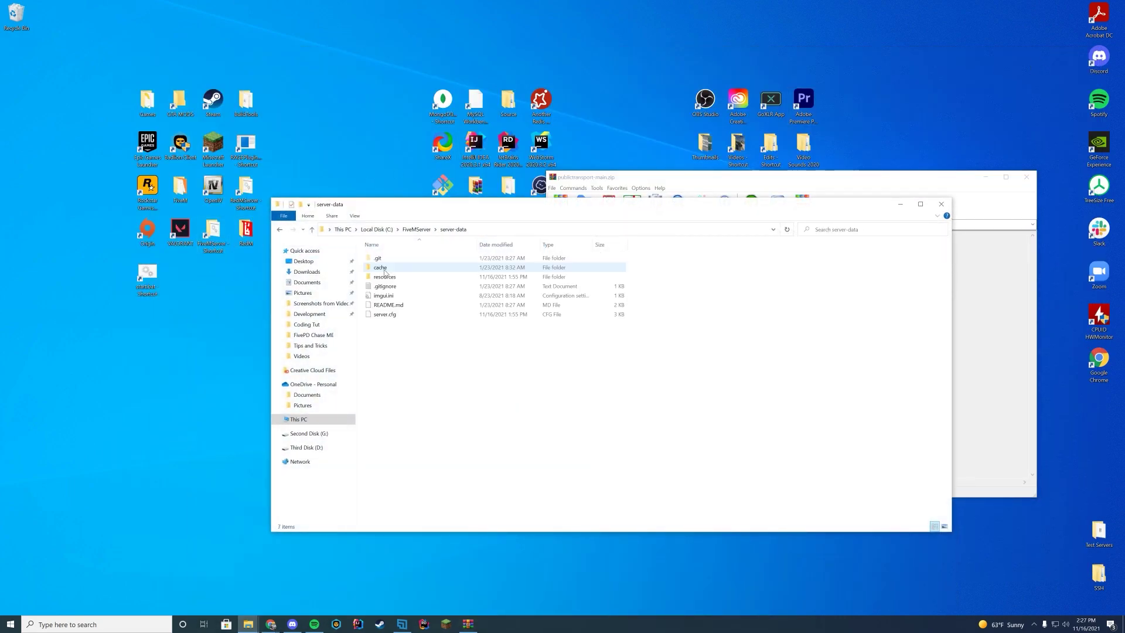
pyautogui.doubleClick(398, 279)
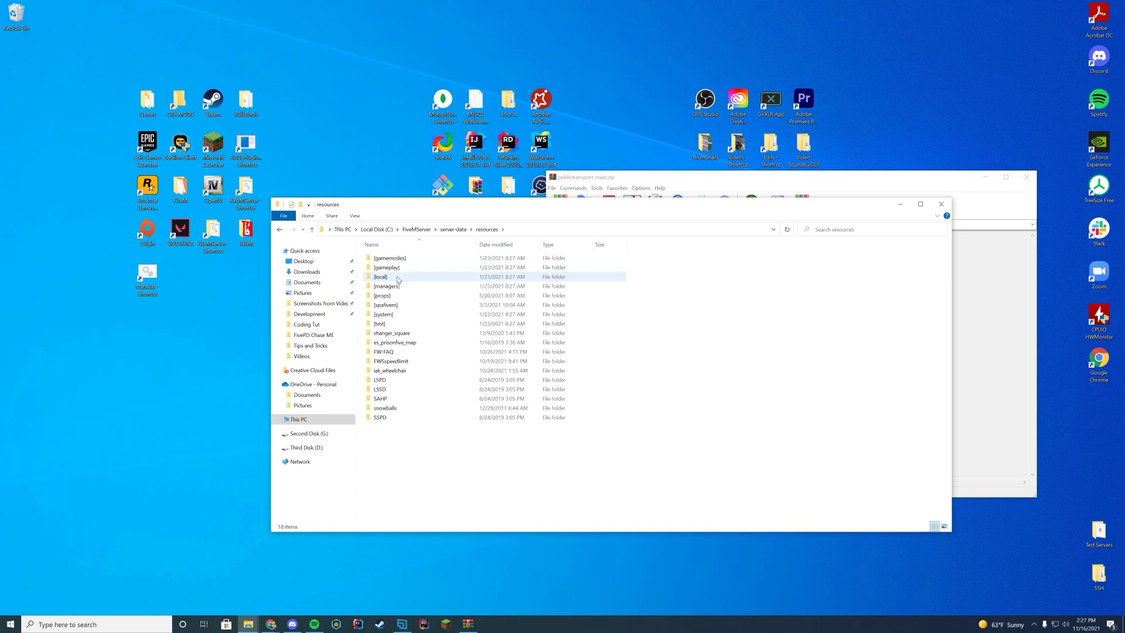
pyautogui.moveTo(525, 204); pyautogui.dragTo(325, 225)
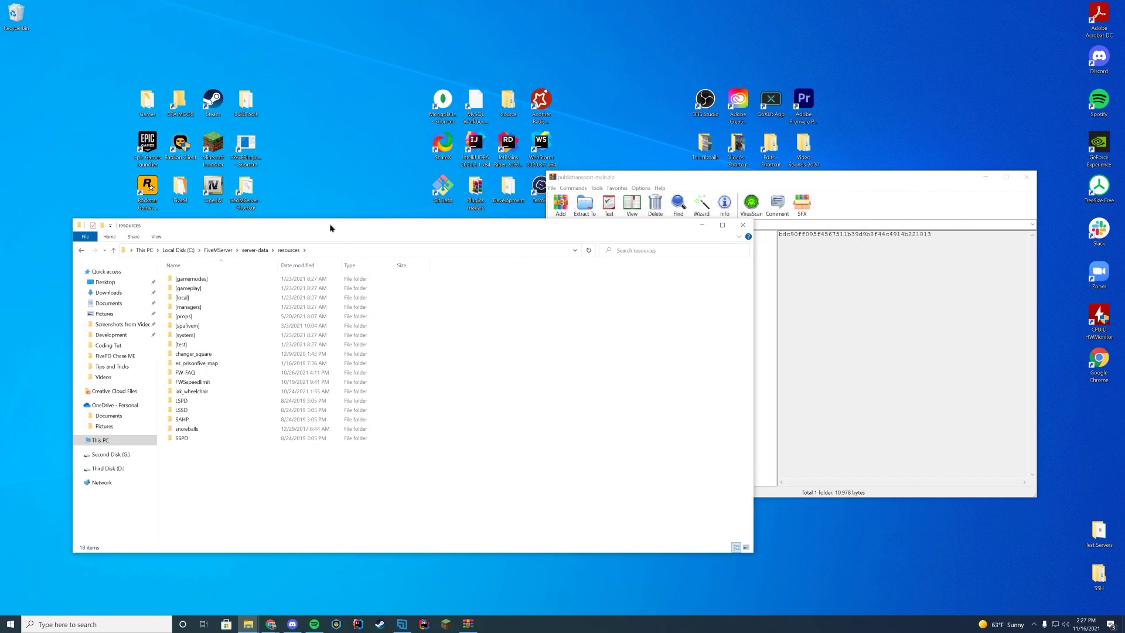
# Step: Extract the publictransport-main folder from the archive into the server's resources folder and close the archive
pyautogui.click(825, 313)
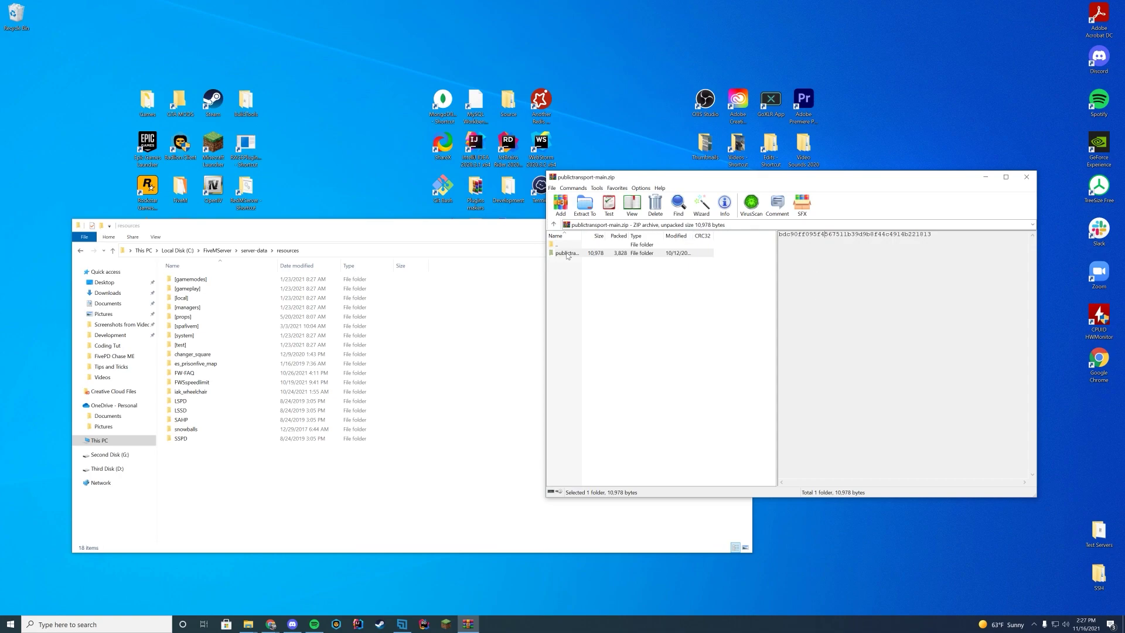
pyautogui.moveTo(567, 255); pyautogui.dragTo(359, 501)
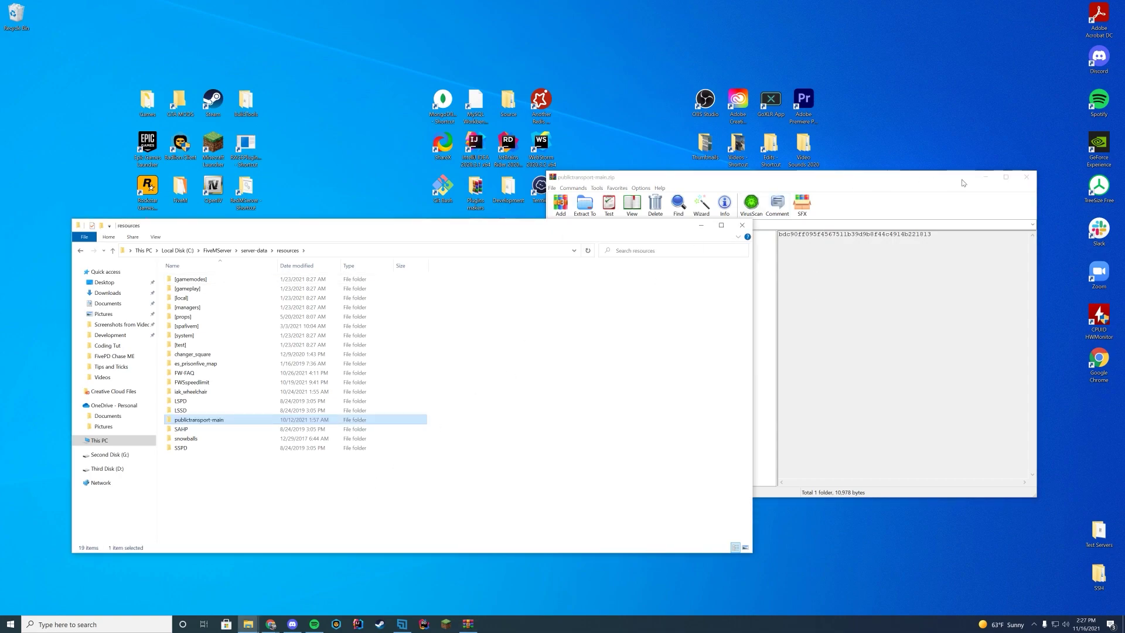
pyautogui.click(1026, 177)
# Step: Rename the publictransport-main folder to publictransport
pyautogui.rightClick(221, 423)
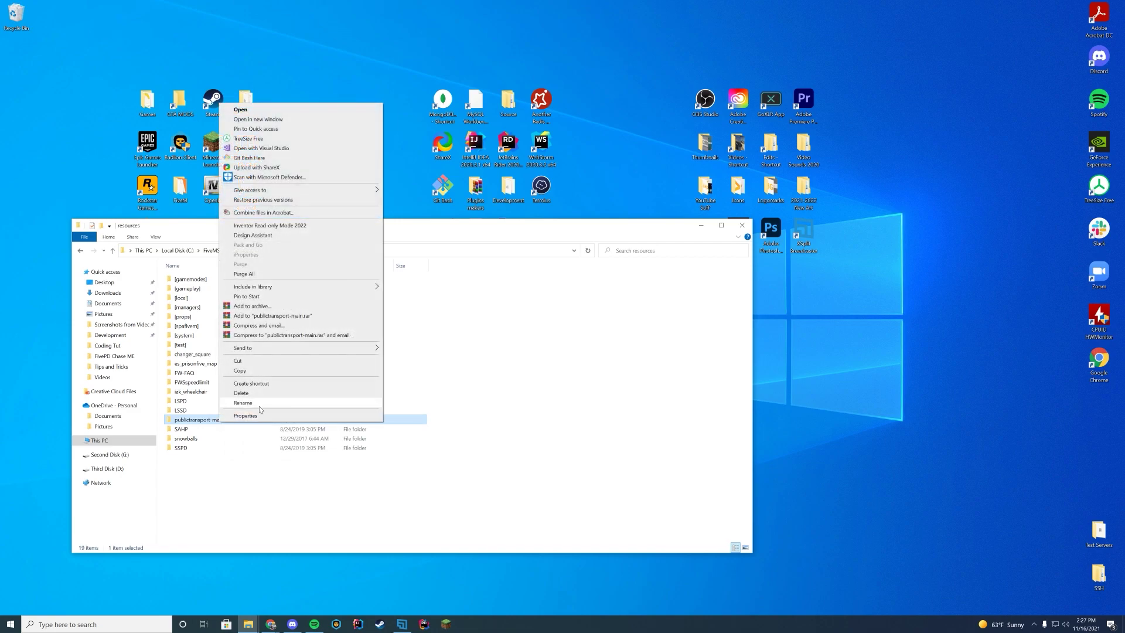
pyautogui.click(259, 406)
pyautogui.press('End')
pyautogui.hotkey('shift', 'Left')
pyautogui.hotkey('shift', 'Left')
pyautogui.hotkey('shift', 'Left')
pyautogui.hotkey('shift', 'Left')
pyautogui.hotkey('shift', 'Left')
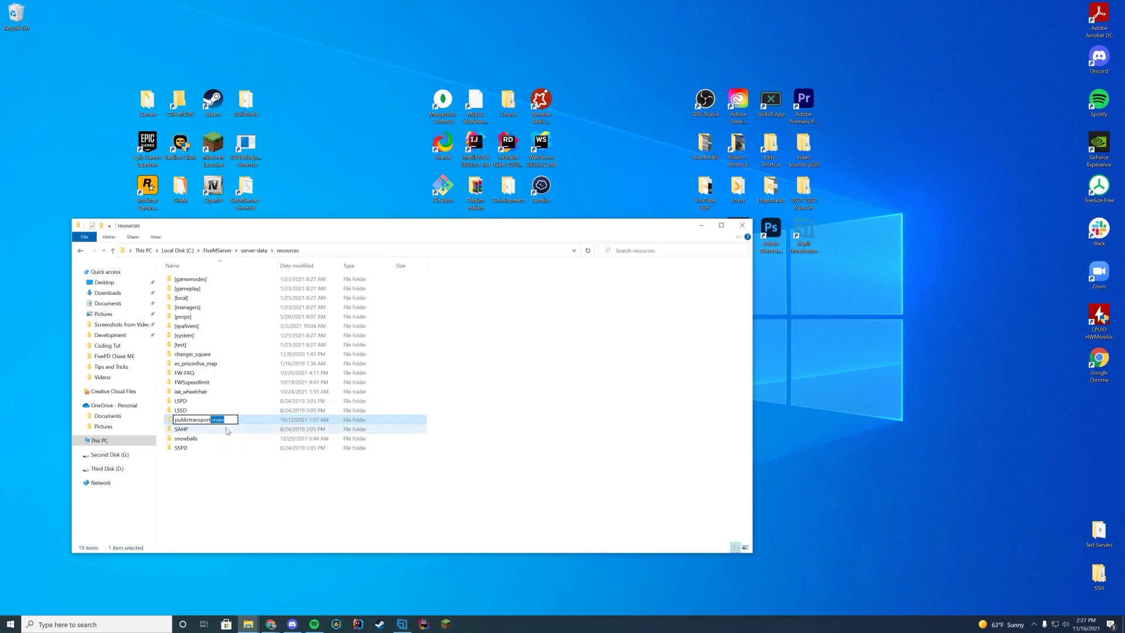
pyautogui.press('BackSpace')
pyautogui.press('Return')
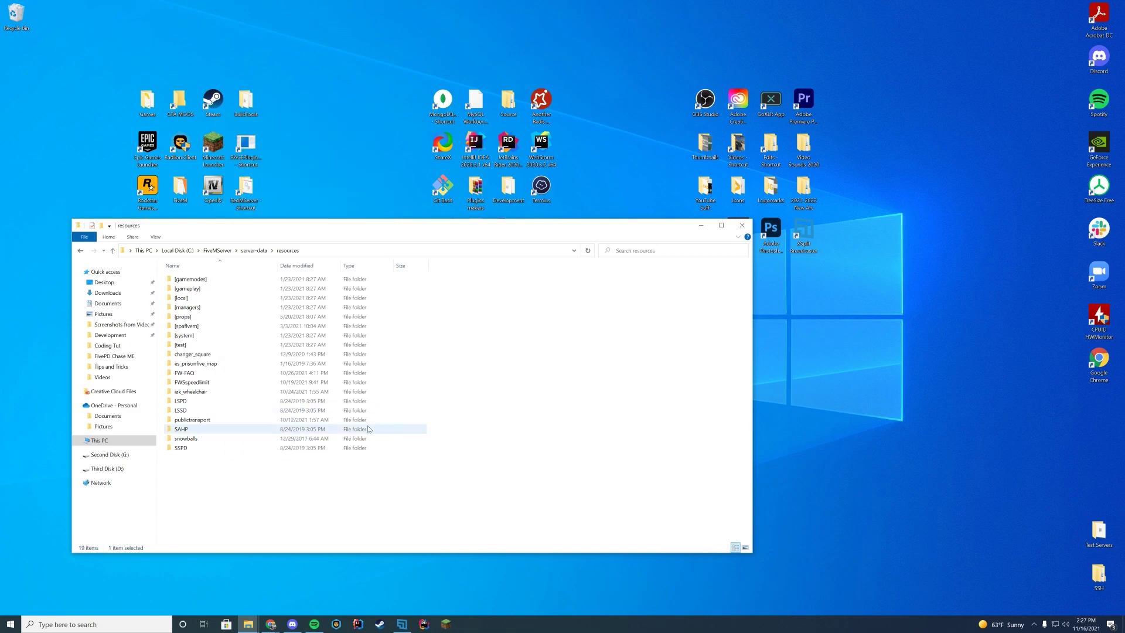
# Step: Open config.lua from the publictransport folder in Notepad++ and move the editor window clear of the folder view
pyautogui.doubleClick(354, 421)
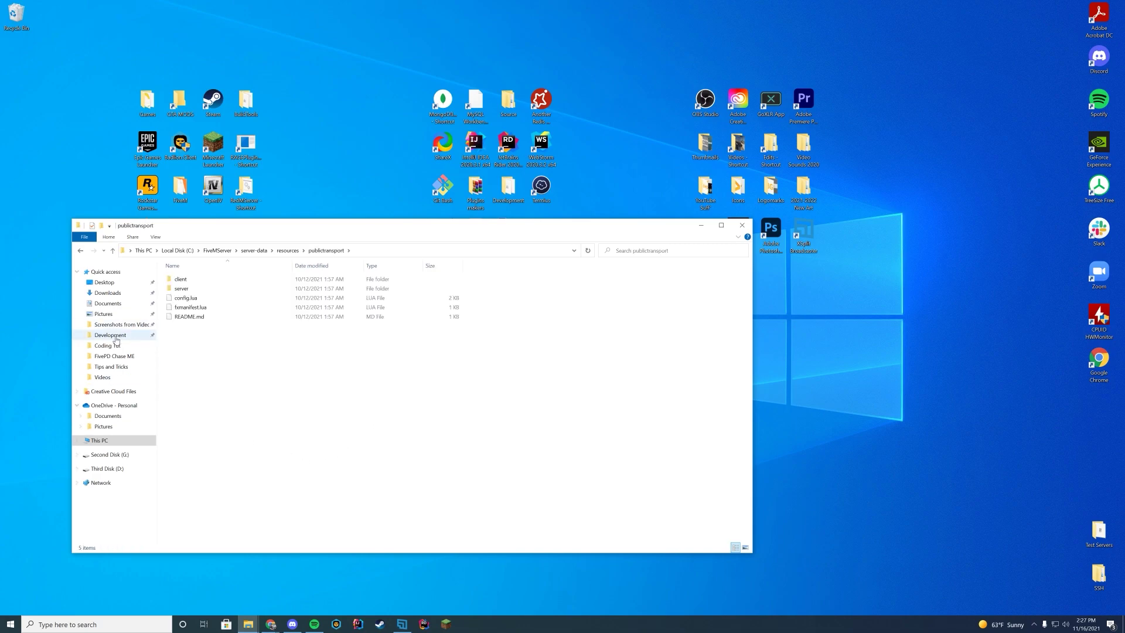
pyautogui.rightClick(183, 299)
pyautogui.click(221, 345)
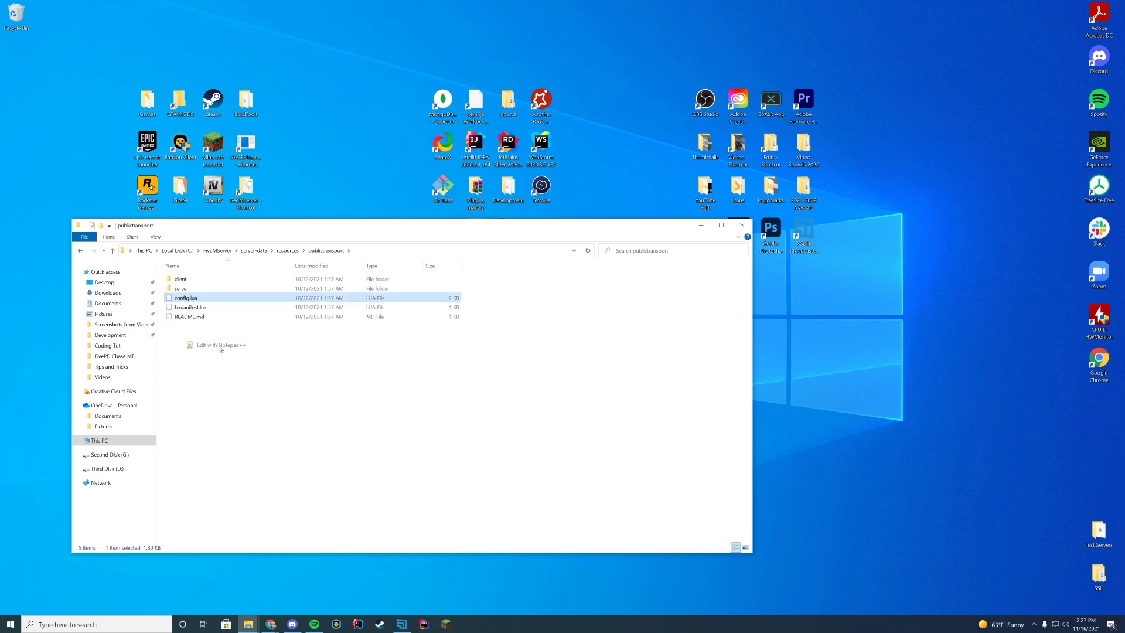
pyautogui.moveTo(368, 195); pyautogui.dragTo(503, 78)
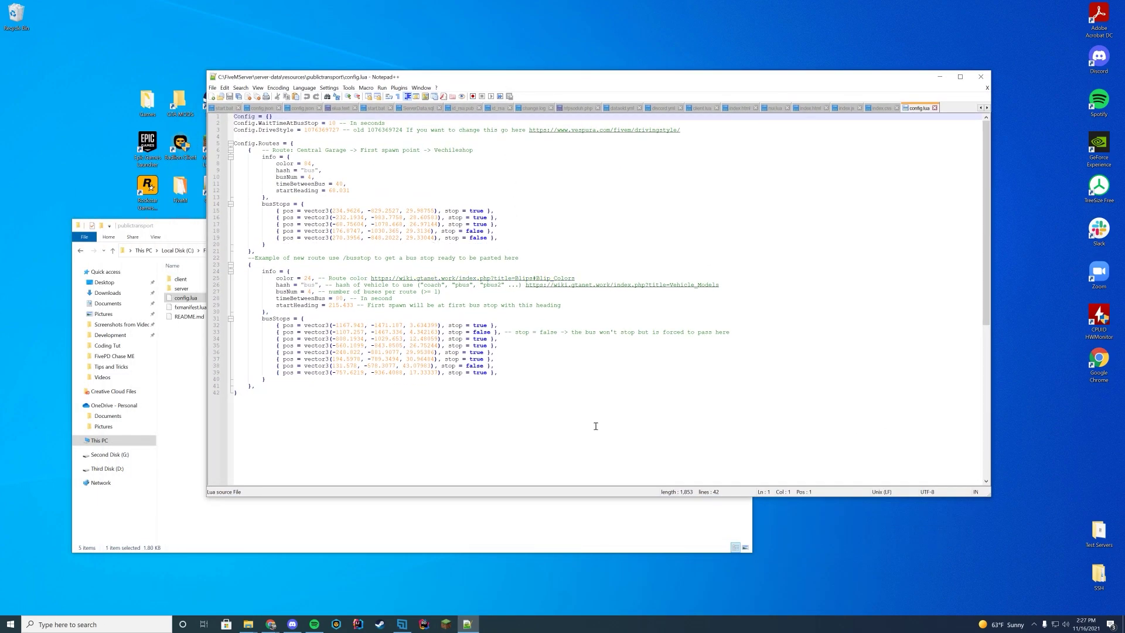
# Step: Examine the routes in config.lua, including the vehicle hash, start heading, bus stop positions and stop flags
pyautogui.moveTo(596, 424); pyautogui.dragTo(581, 394)
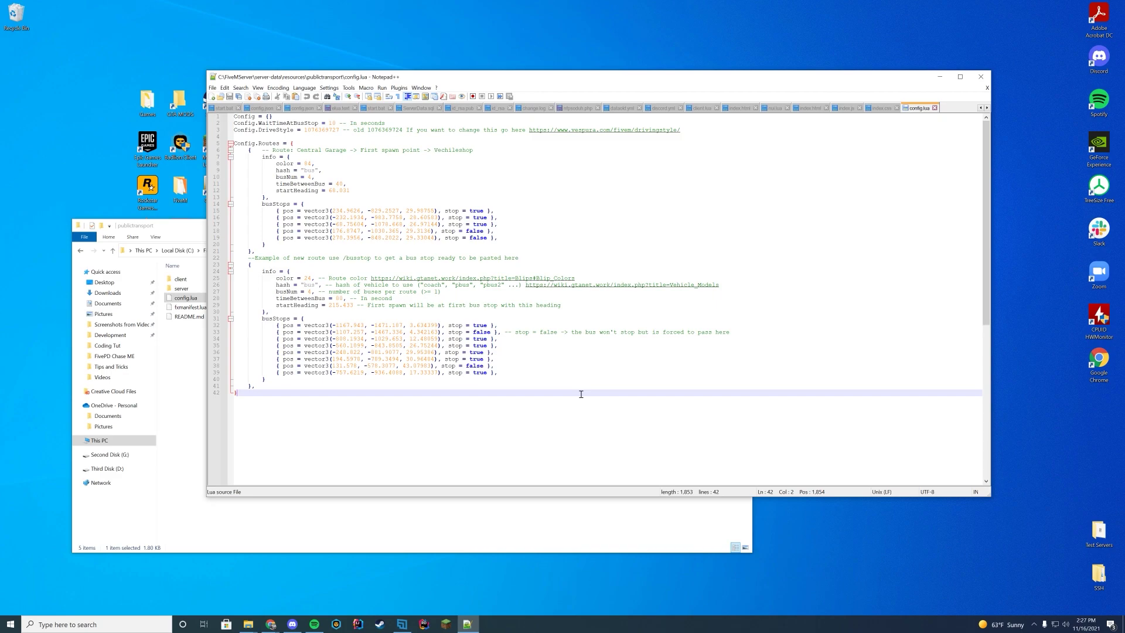
pyautogui.moveTo(366, 287); pyautogui.dragTo(514, 285)
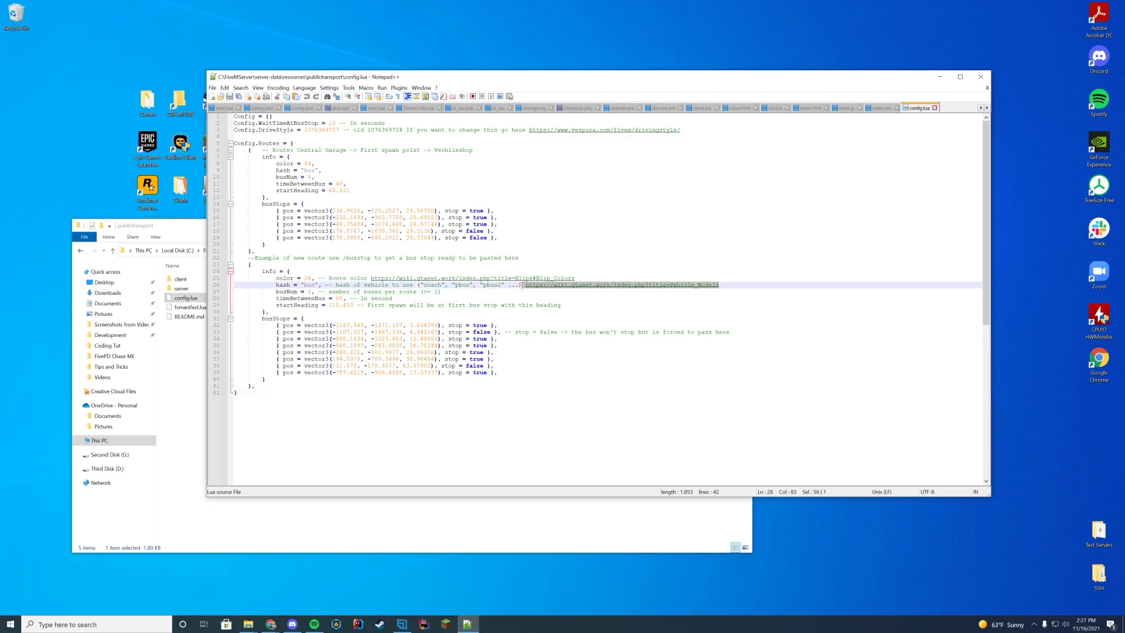
pyautogui.click(519, 305)
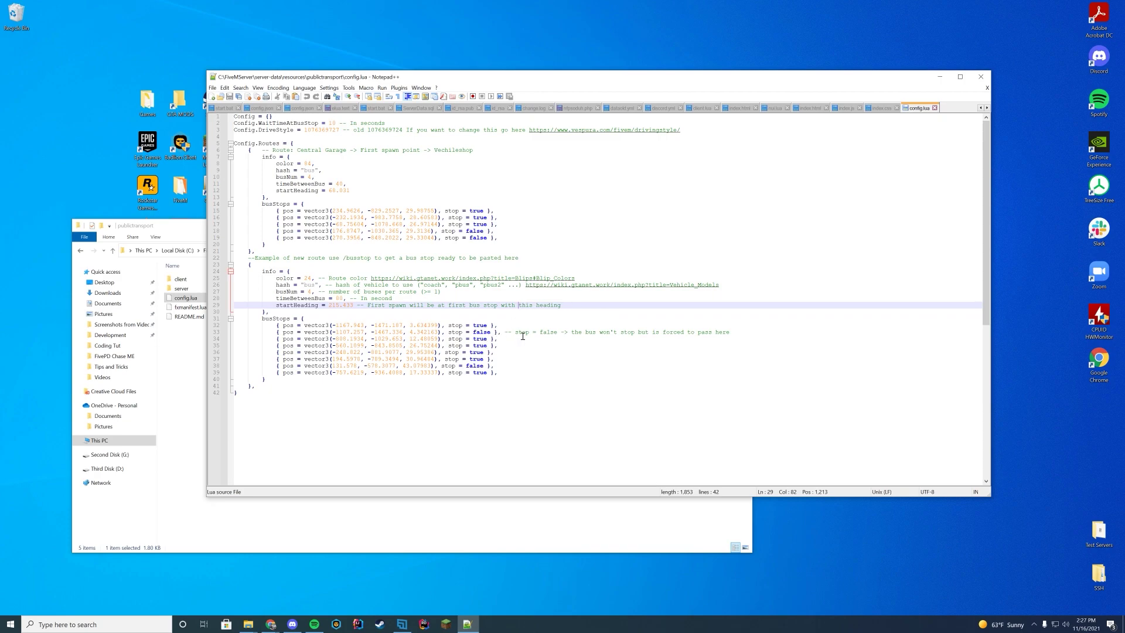
pyautogui.click(743, 332)
pyautogui.click(492, 225)
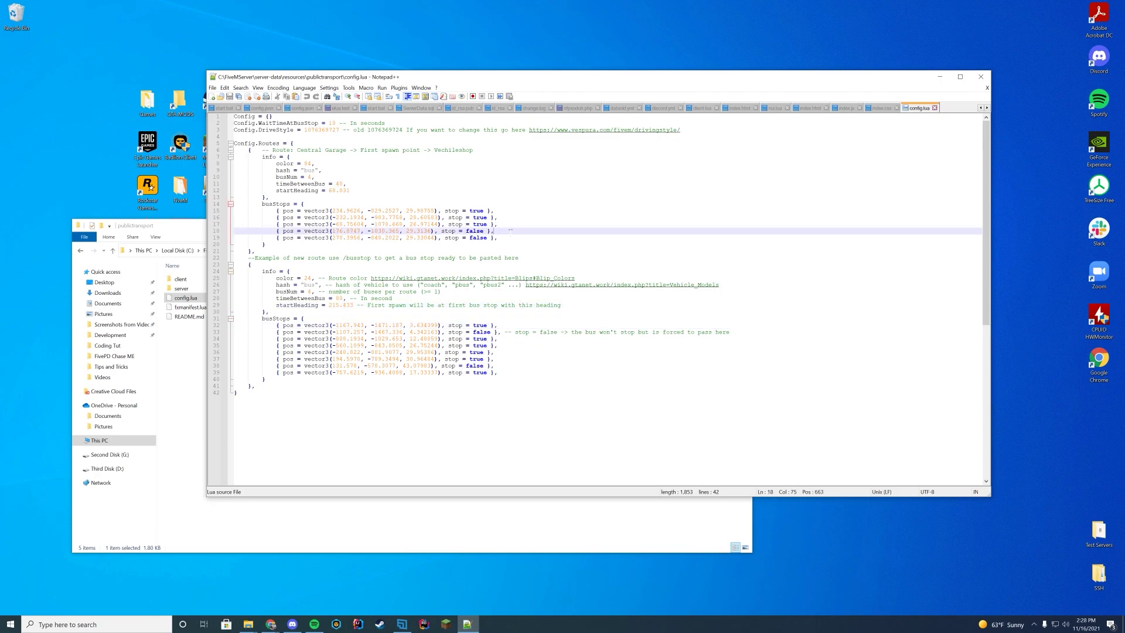
pyautogui.click(469, 210)
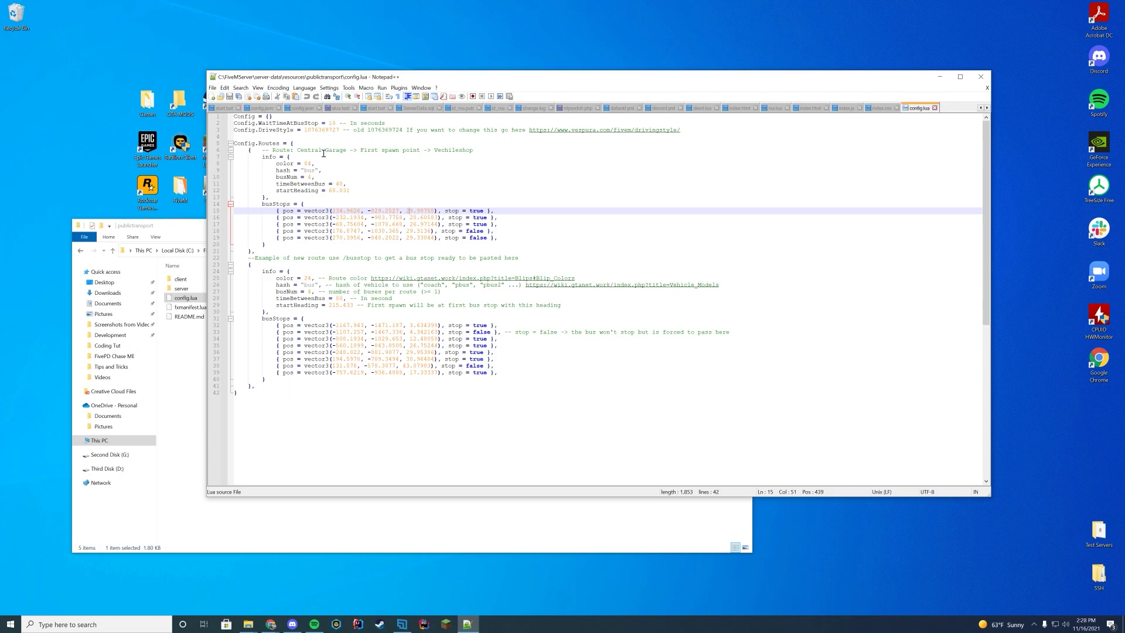
pyautogui.click(324, 153)
pyautogui.click(545, 169)
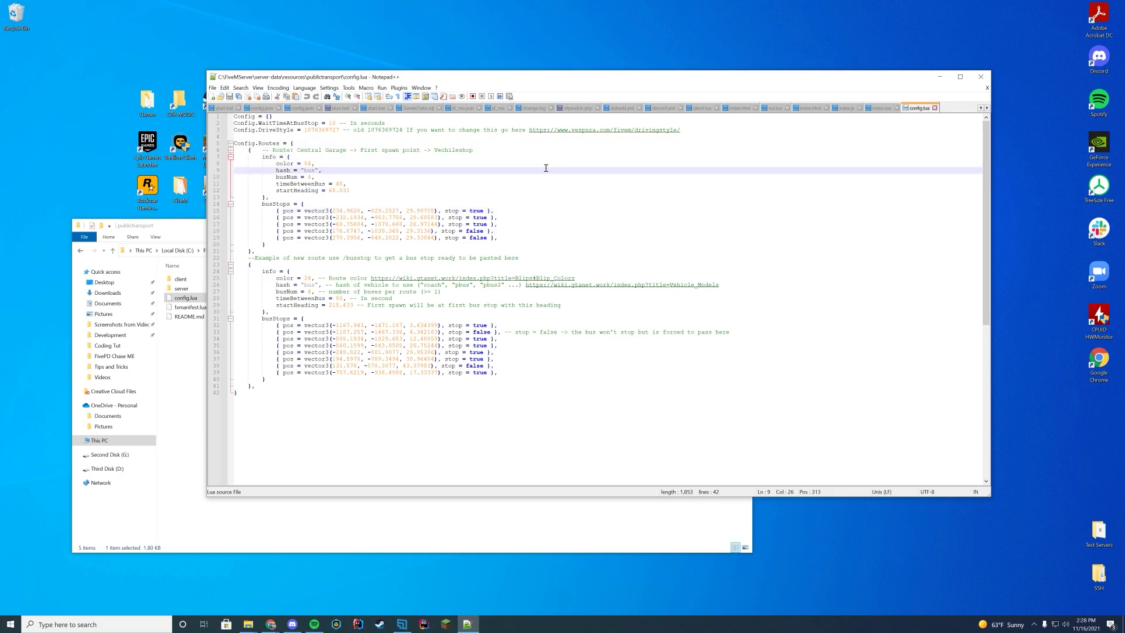
# Step: Examine the /busstop comment and the example route's bus stop entries in config.lua, and close the editor
pyautogui.moveTo(339, 259); pyautogui.dragTo(362, 258)
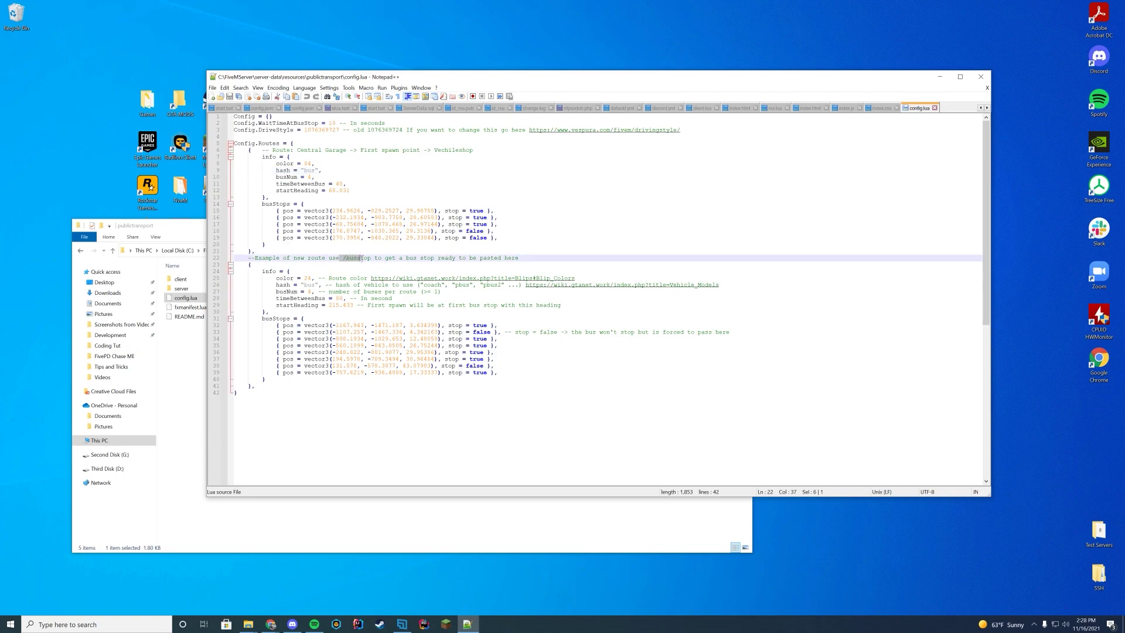
pyautogui.click(555, 264)
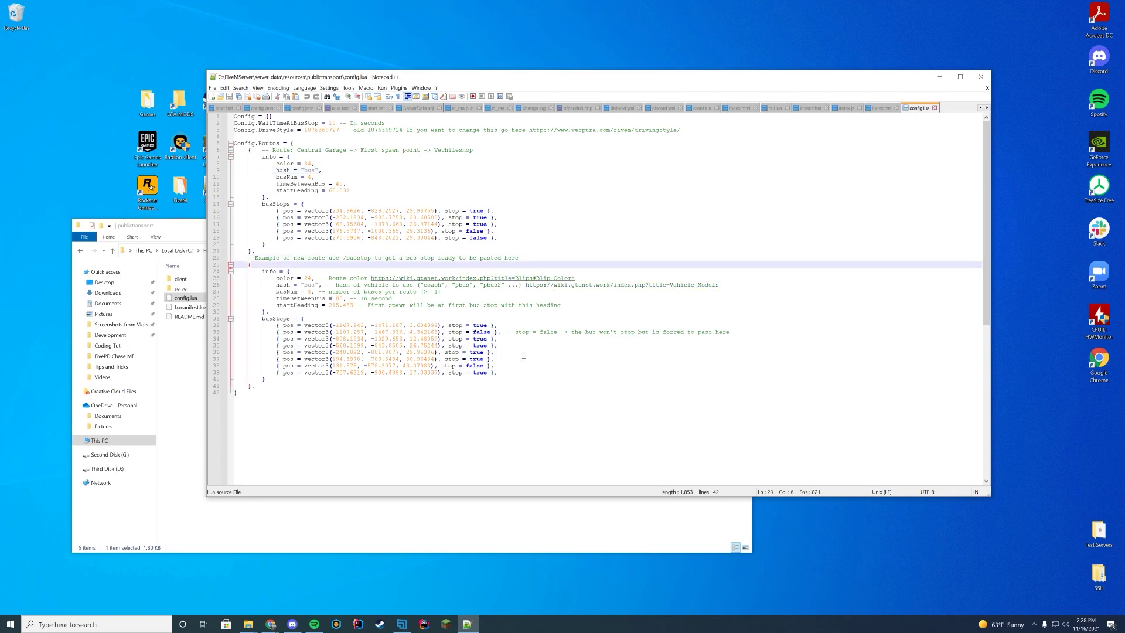
pyautogui.moveTo(524, 355); pyautogui.dragTo(301, 324)
pyautogui.click(543, 345)
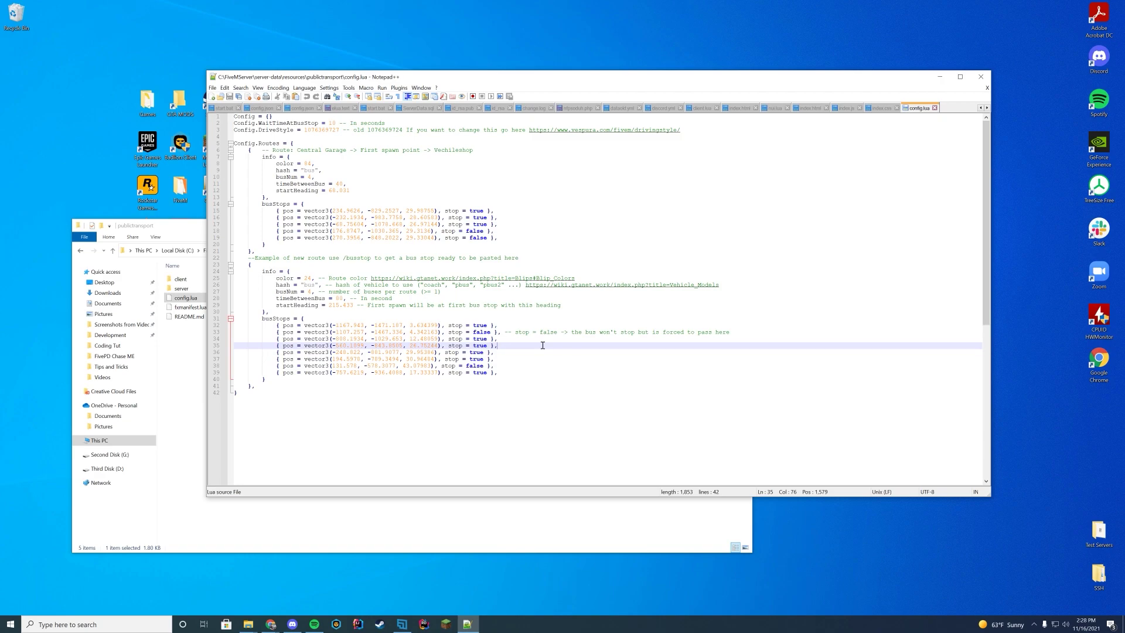
pyautogui.moveTo(501, 375); pyautogui.dragTo(246, 326)
pyautogui.click(738, 407)
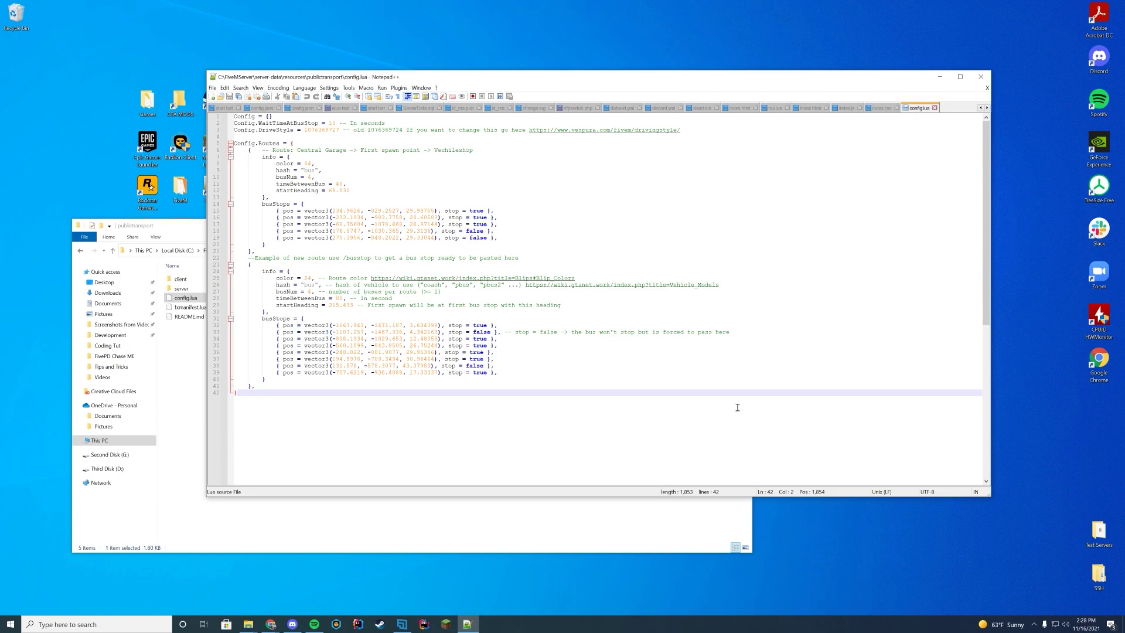
pyautogui.click(990, 75)
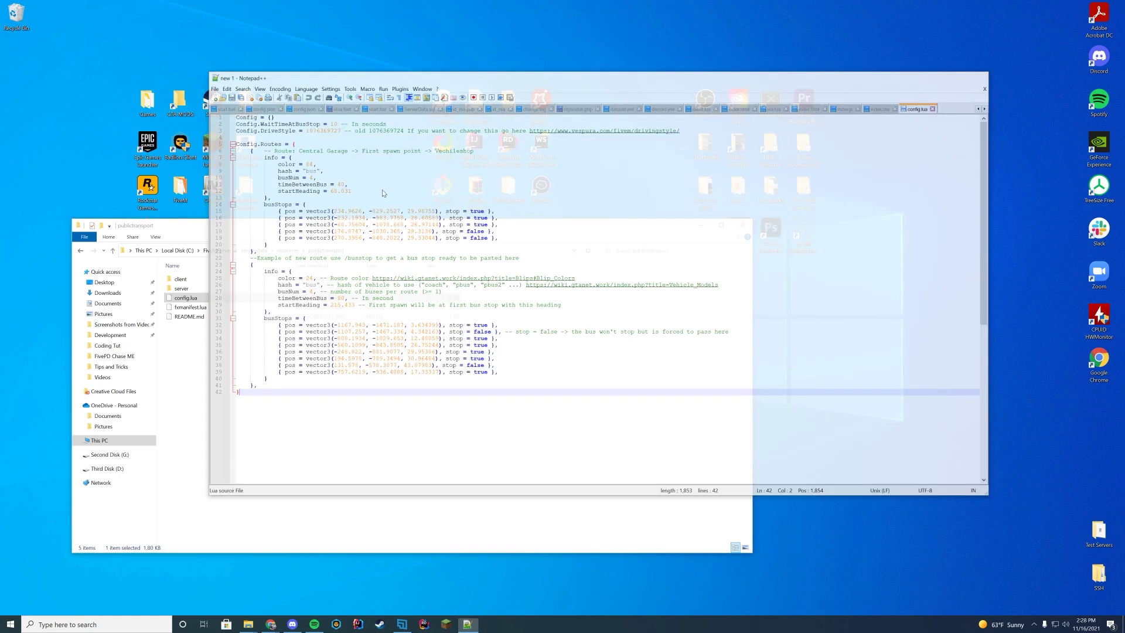
# Step: Open server.cfg from the server-data folder in Notepad++
pyautogui.click(254, 251)
pyautogui.click(186, 336)
pyautogui.rightClick(188, 339)
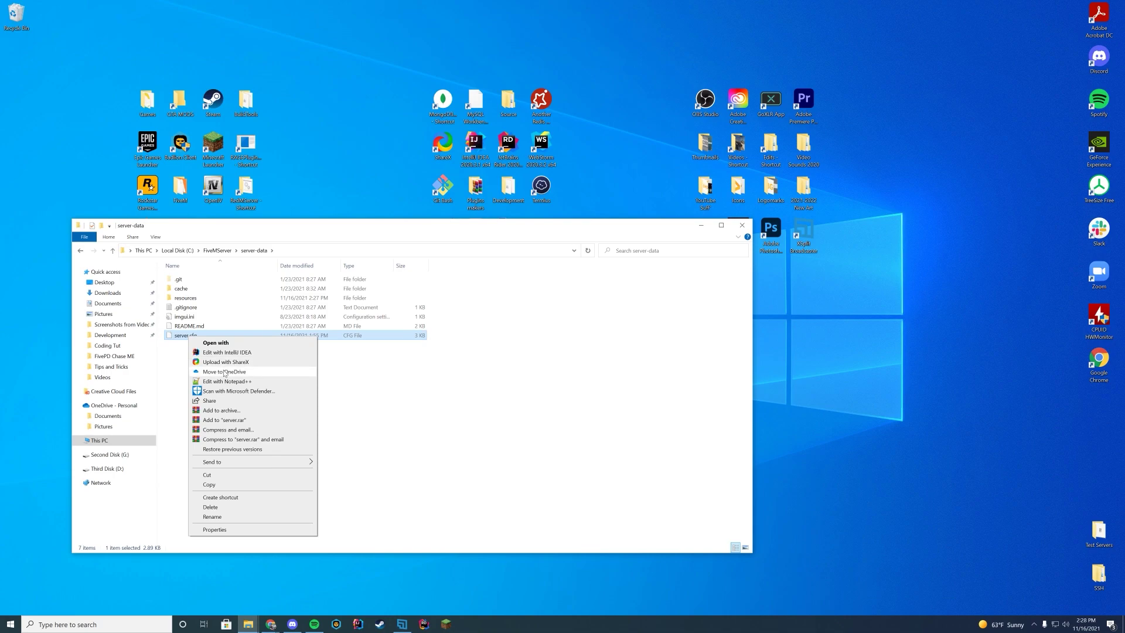
pyautogui.click(221, 381)
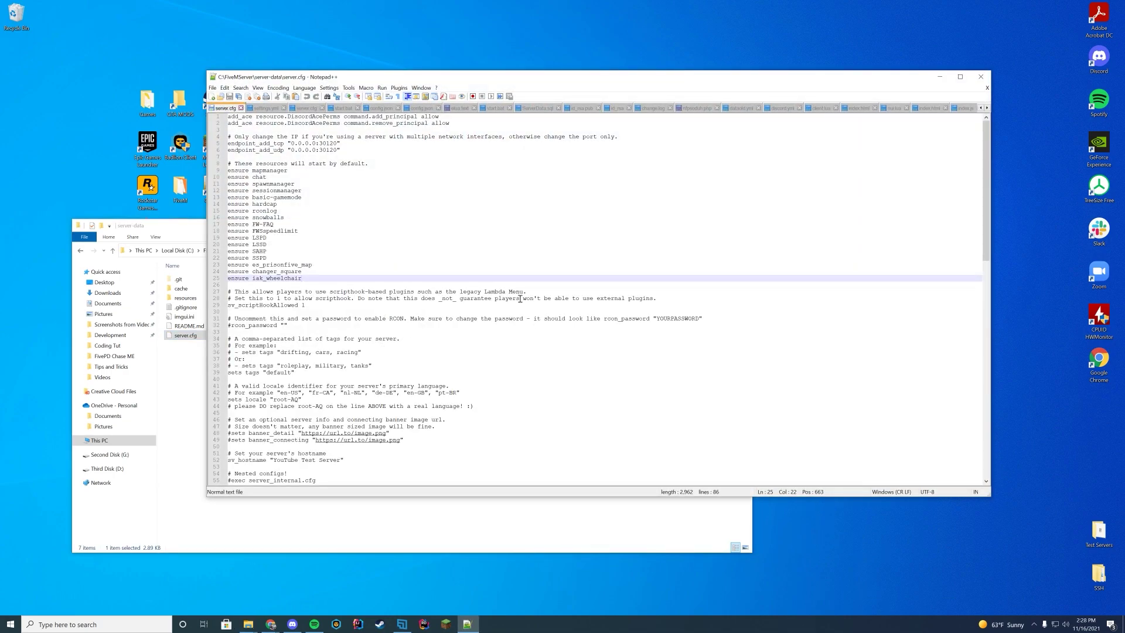
# Step: Add the line "ensure publictransport" below "ensure iak_wheelchair" in server.cfg, save the file and close the editor
pyautogui.press('Return')
pyautogui.write('ensure publictransport')
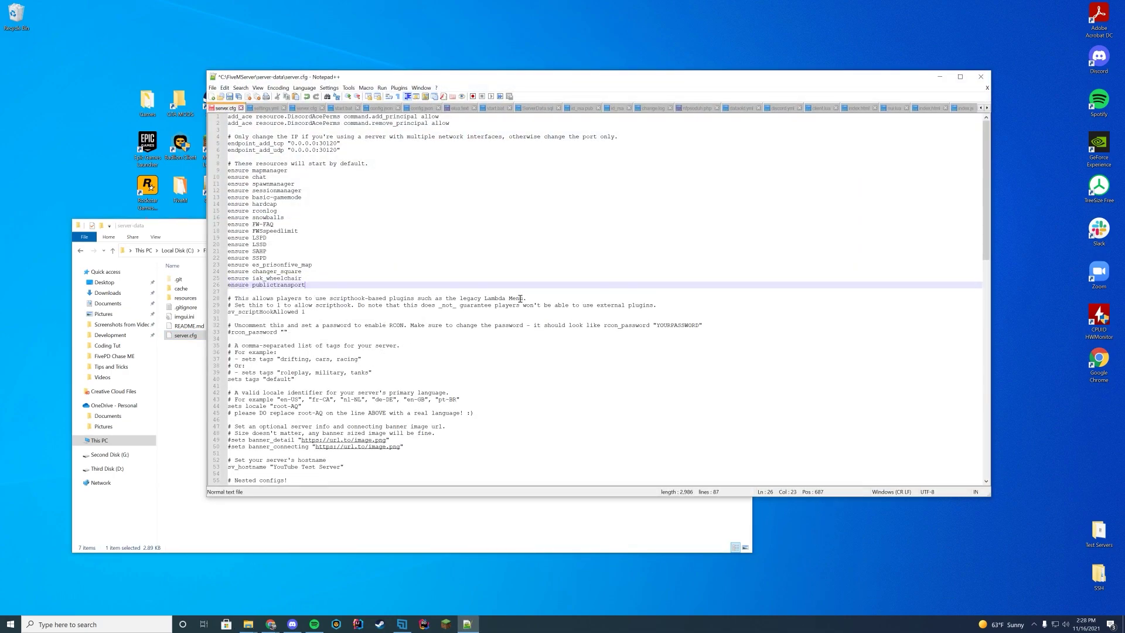
pyautogui.hotkey('ctrl', 's')
pyautogui.click(981, 76)
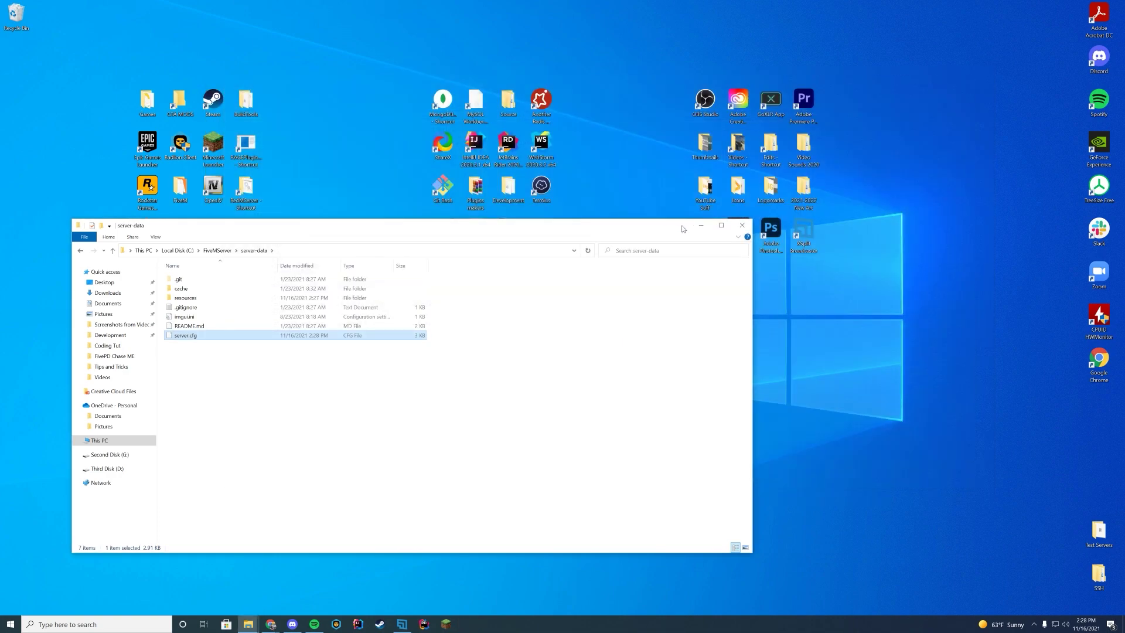
# Step: Put the folder window away, start the FiveM test server and move its console toward the middle of the desktop
pyautogui.click(686, 225)
pyautogui.doubleClick(147, 275)
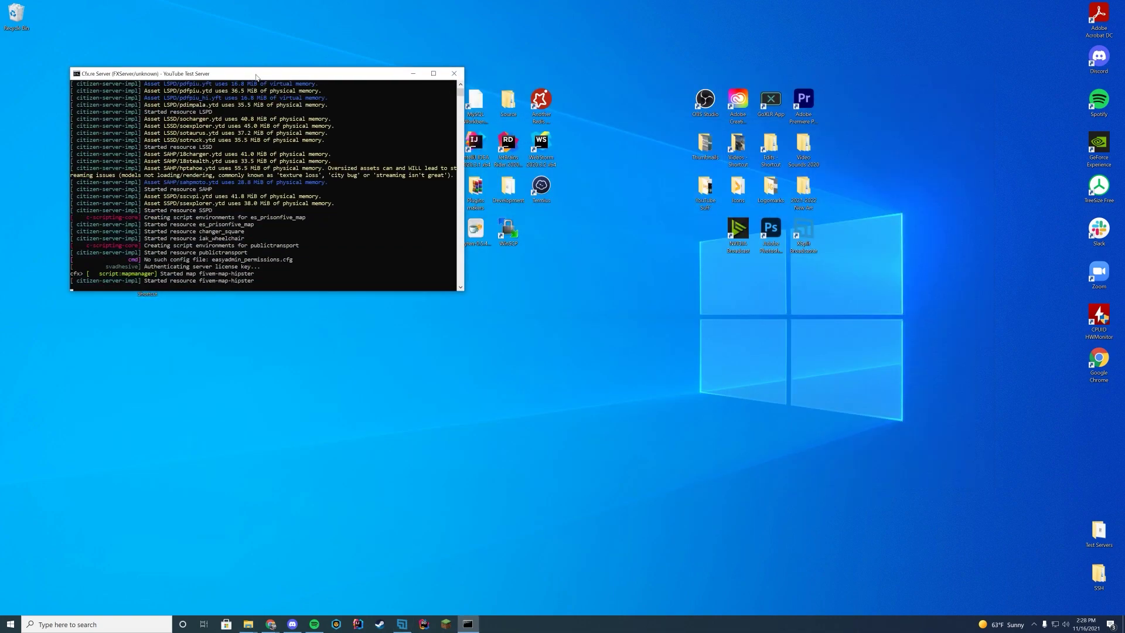
pyautogui.moveTo(222, 71); pyautogui.dragTo(604, 147)
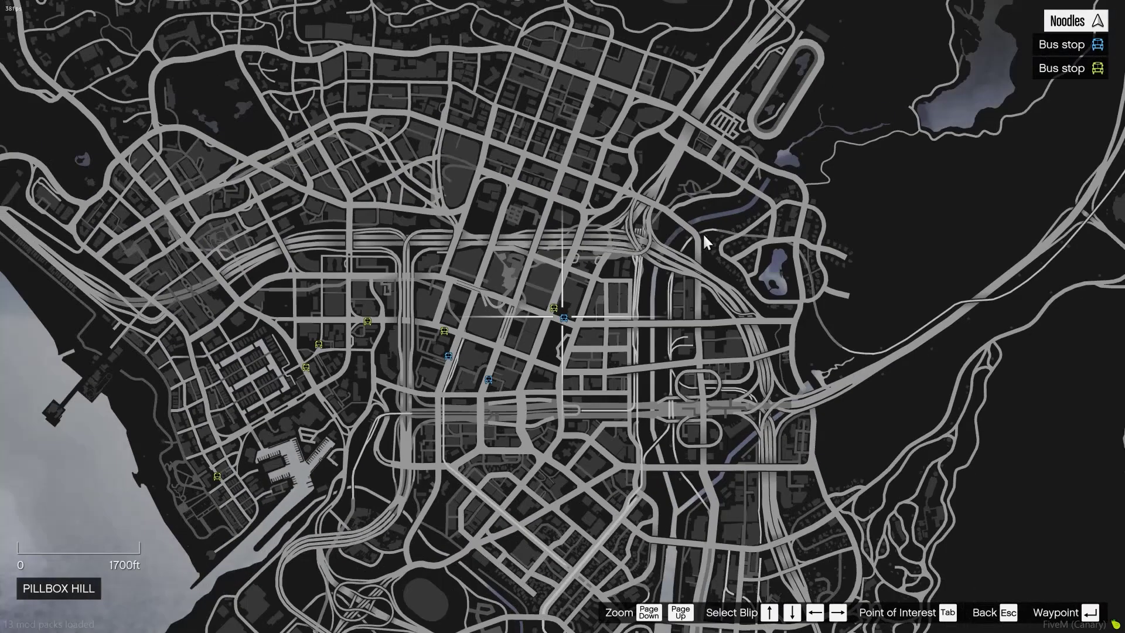
# Step: Examine the blue and yellow bus stop markers on the in-game map in FiveM and leave the full map view
pyautogui.scroll(-3, 703, 233)
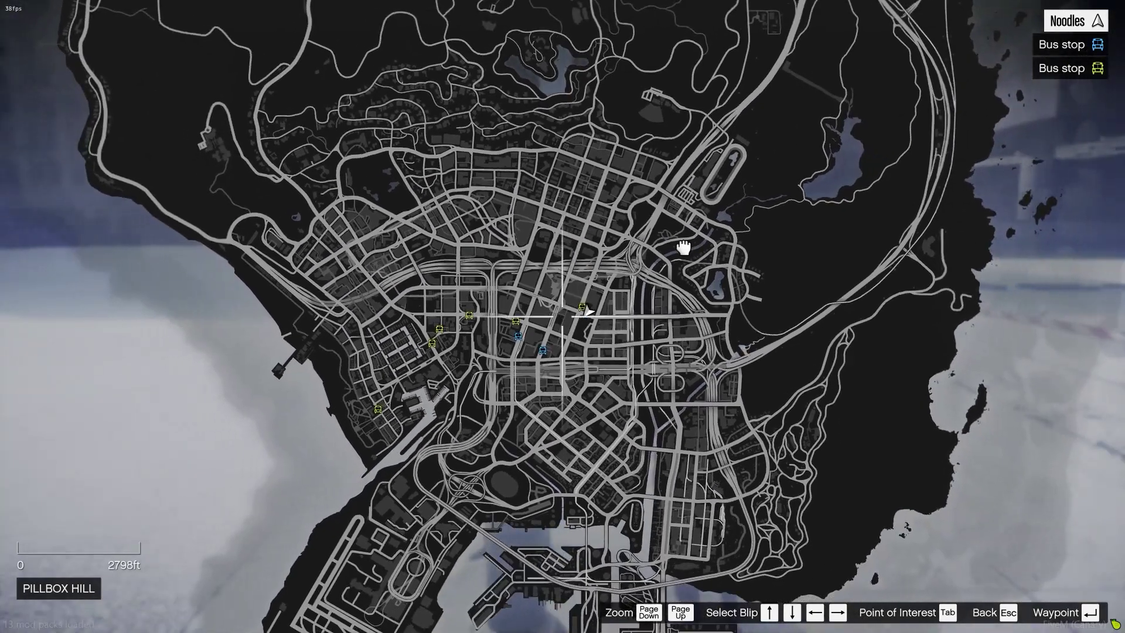
pyautogui.scroll(3, 726, 227)
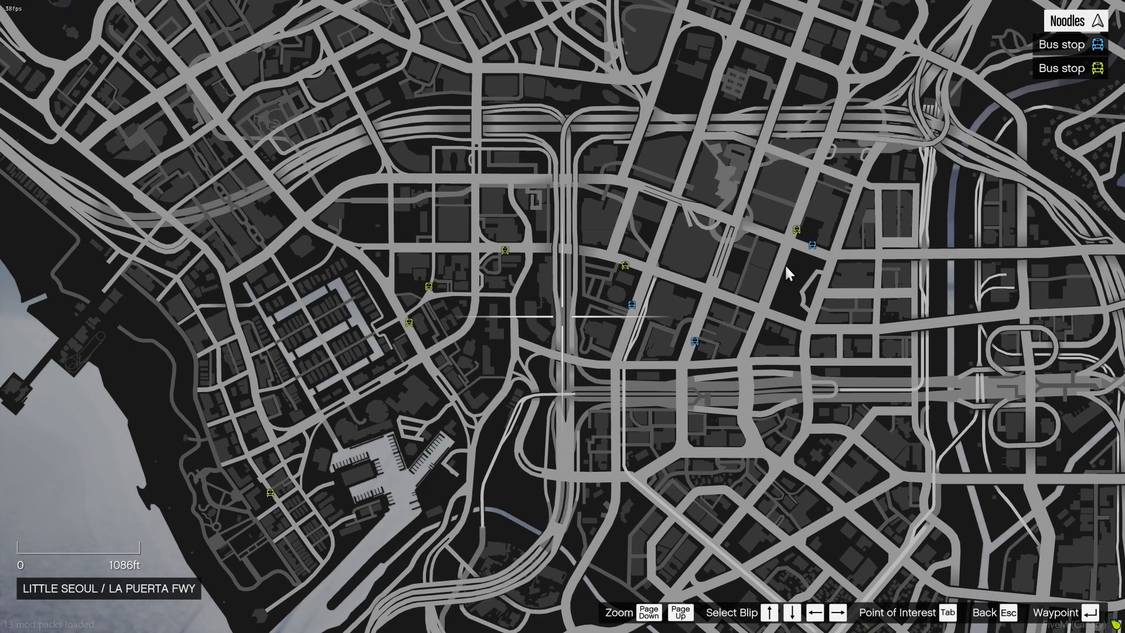
pyautogui.scroll(-1, 785, 264)
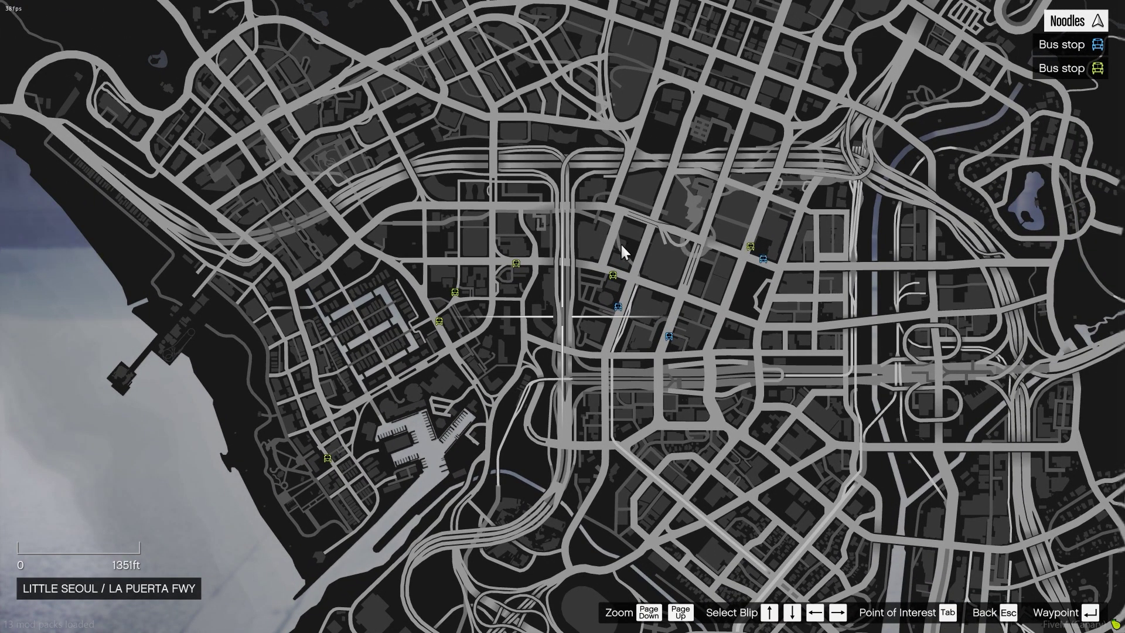
pyautogui.moveTo(620, 243); pyautogui.dragTo(630, 230)
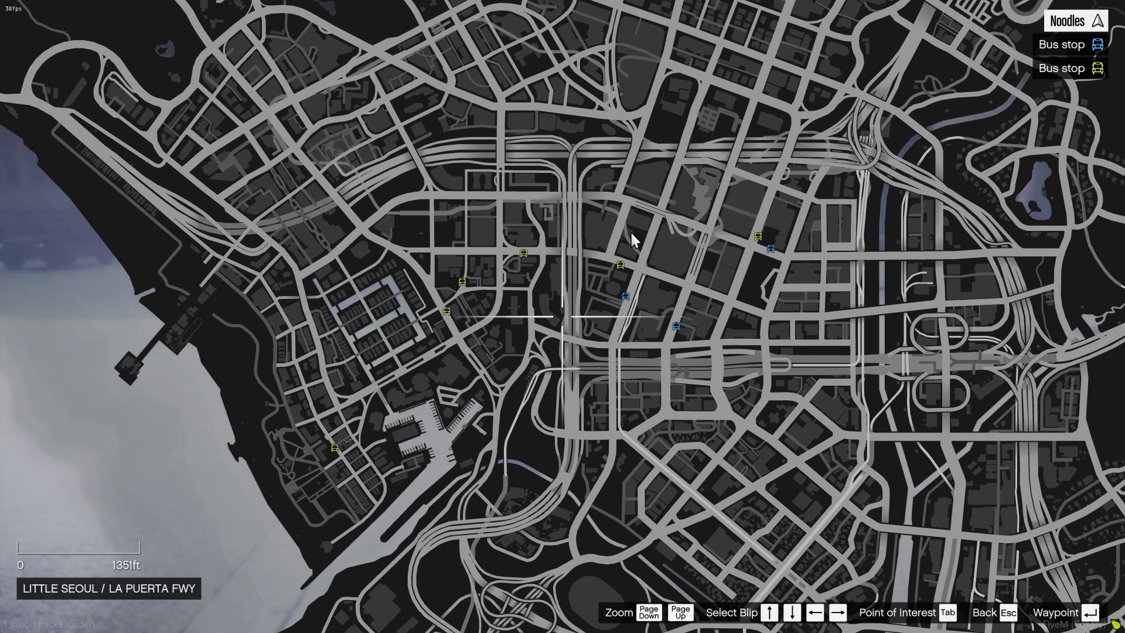
pyautogui.press('Escape')
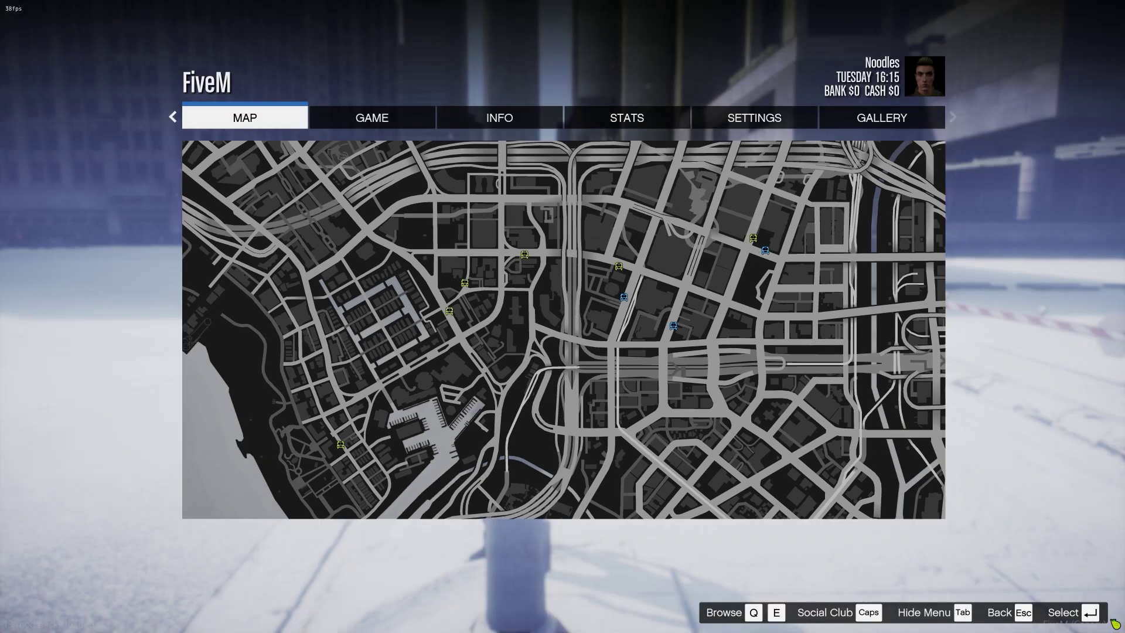
# Step: Walk the character along the sidewalk to the nearby bus stop marked on the minimap at Elgin Ave
pyautogui.press('w')
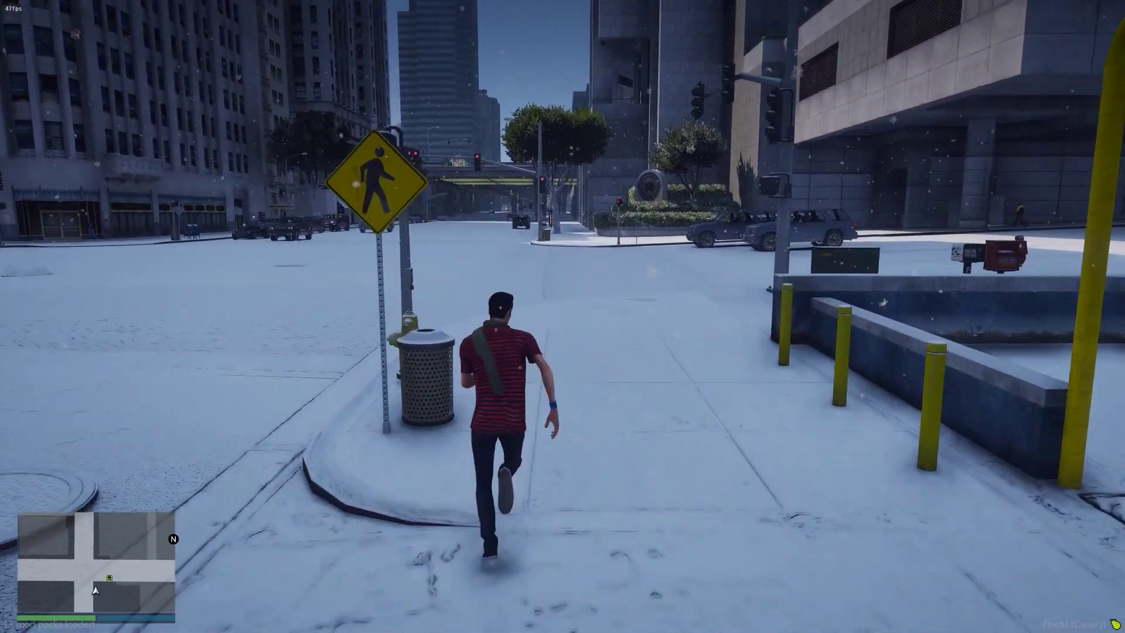
pyautogui.press('w')
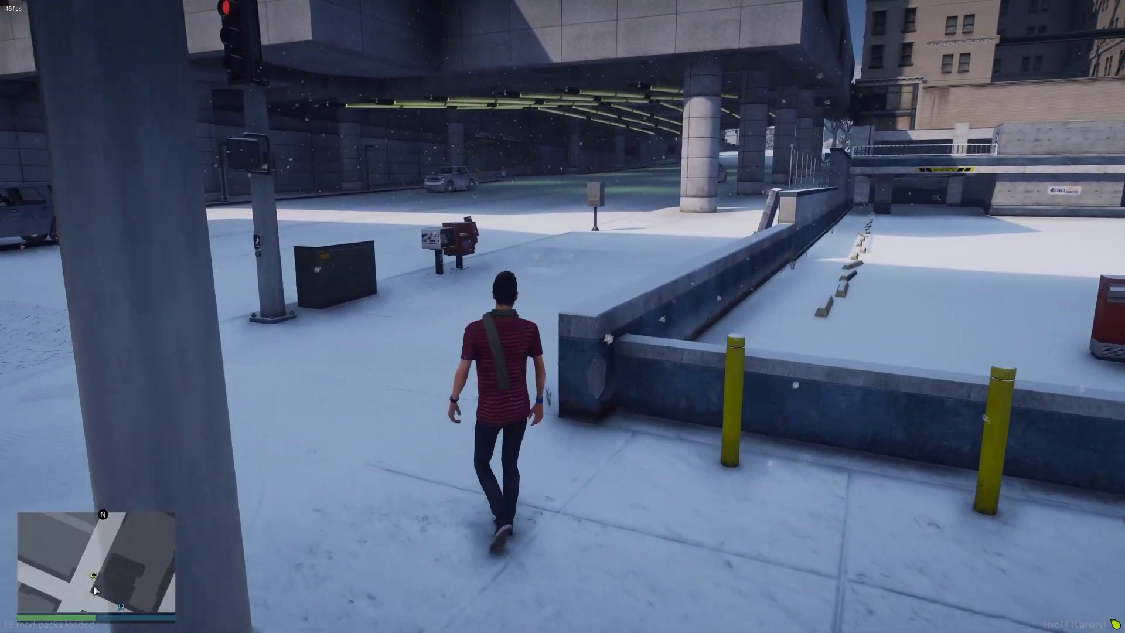
pyautogui.press('w')
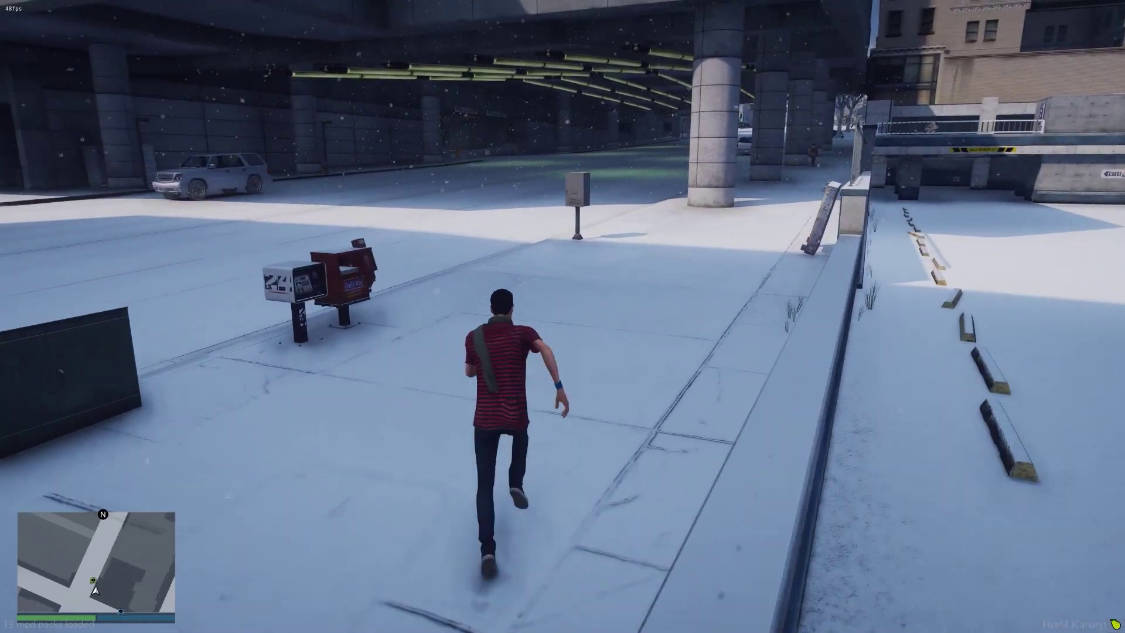
pyautogui.press('w')
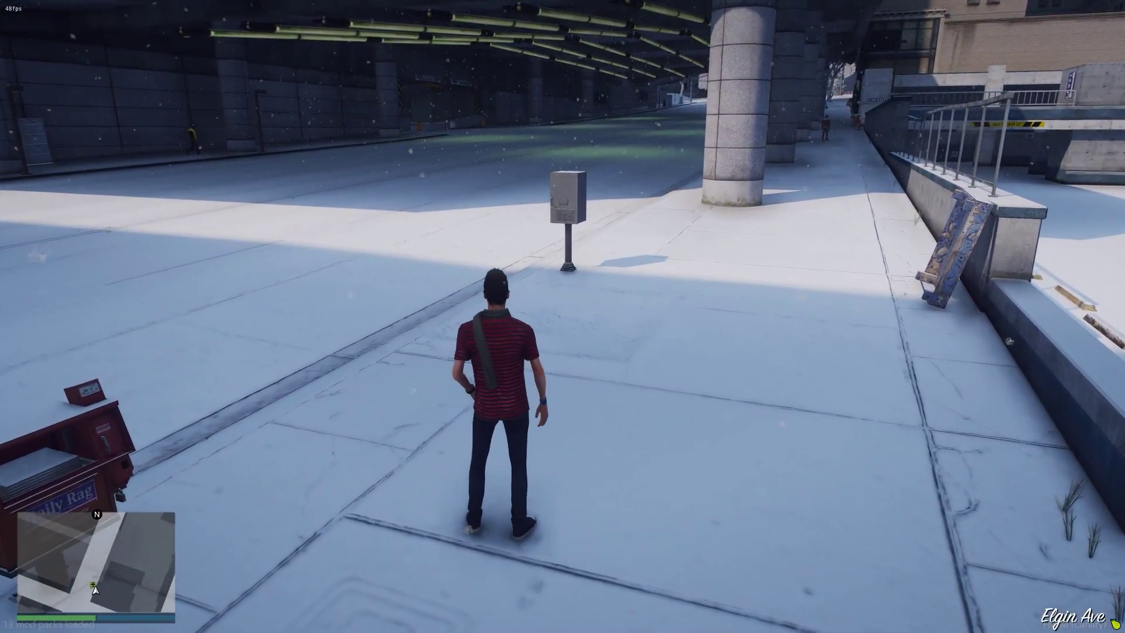